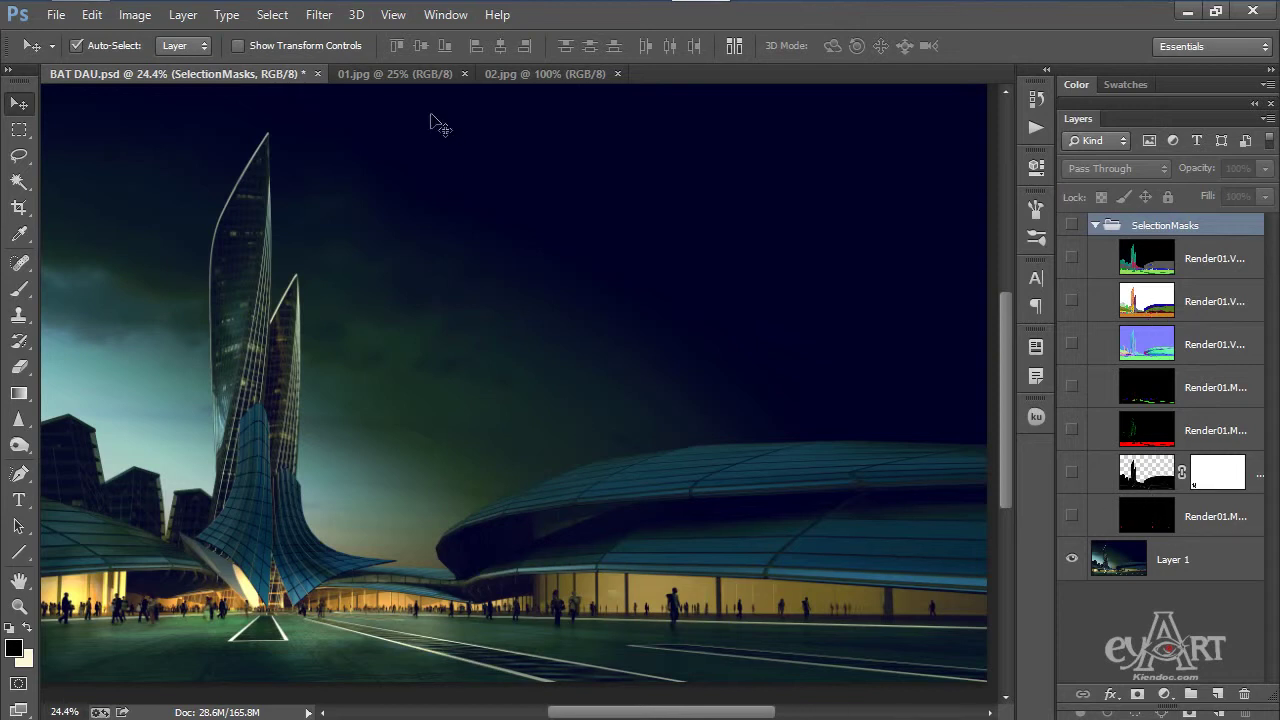
- Review the photos 01.jpg and 02.jpg and return to the BAT DAU.psd document
click(404, 77)
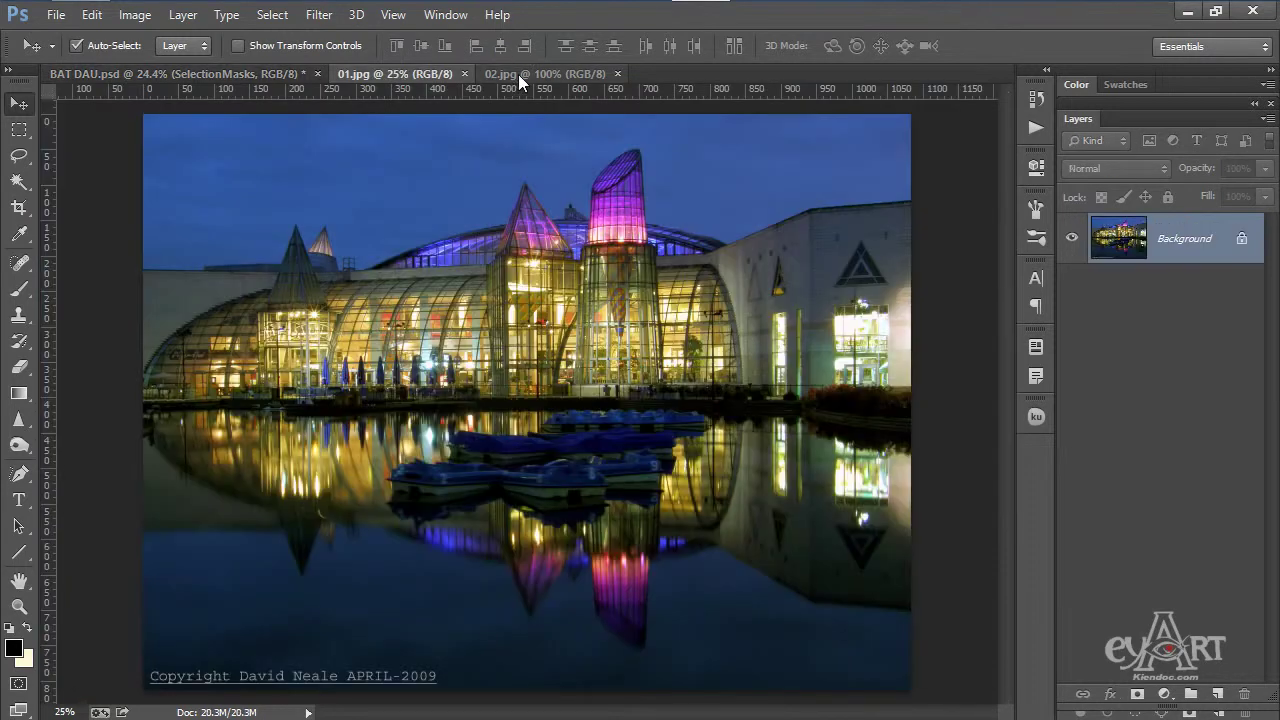
click(518, 74)
click(415, 73)
click(272, 70)
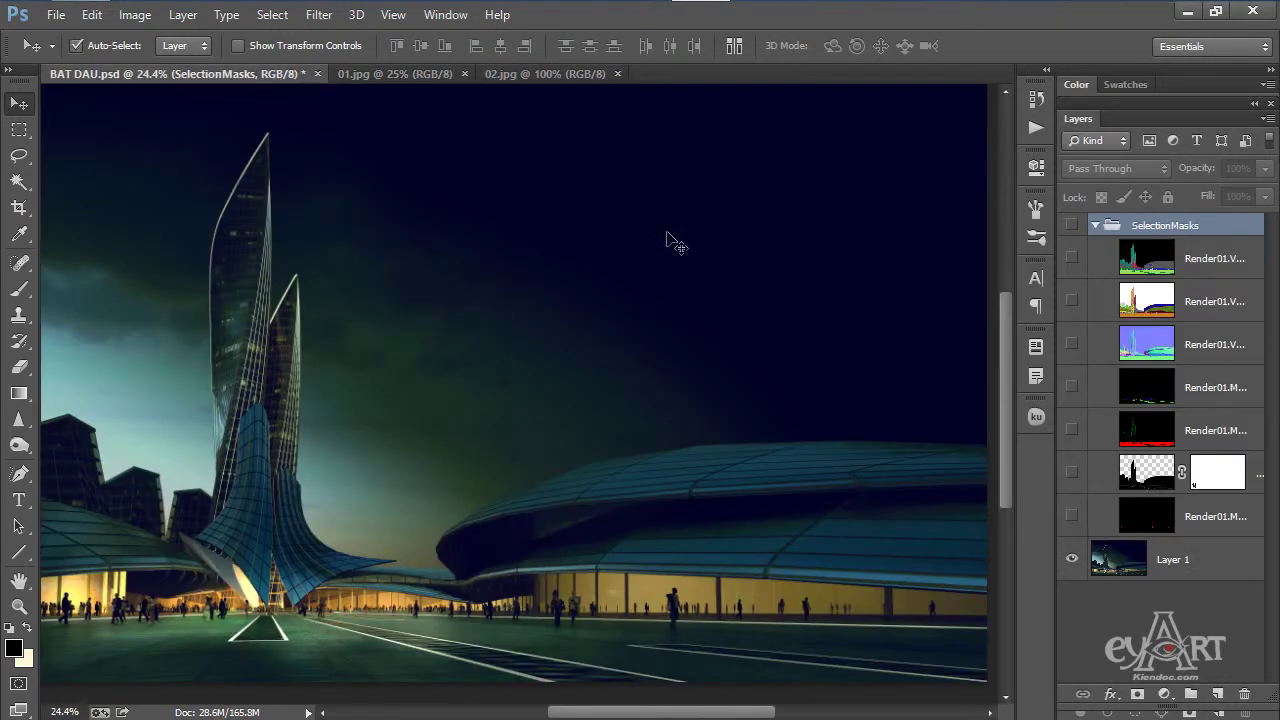
- Preview the VRayWireColor, VRayRenderID and VRayNormals mask layers in the SelectionMasks group one at a time
click(1148, 263)
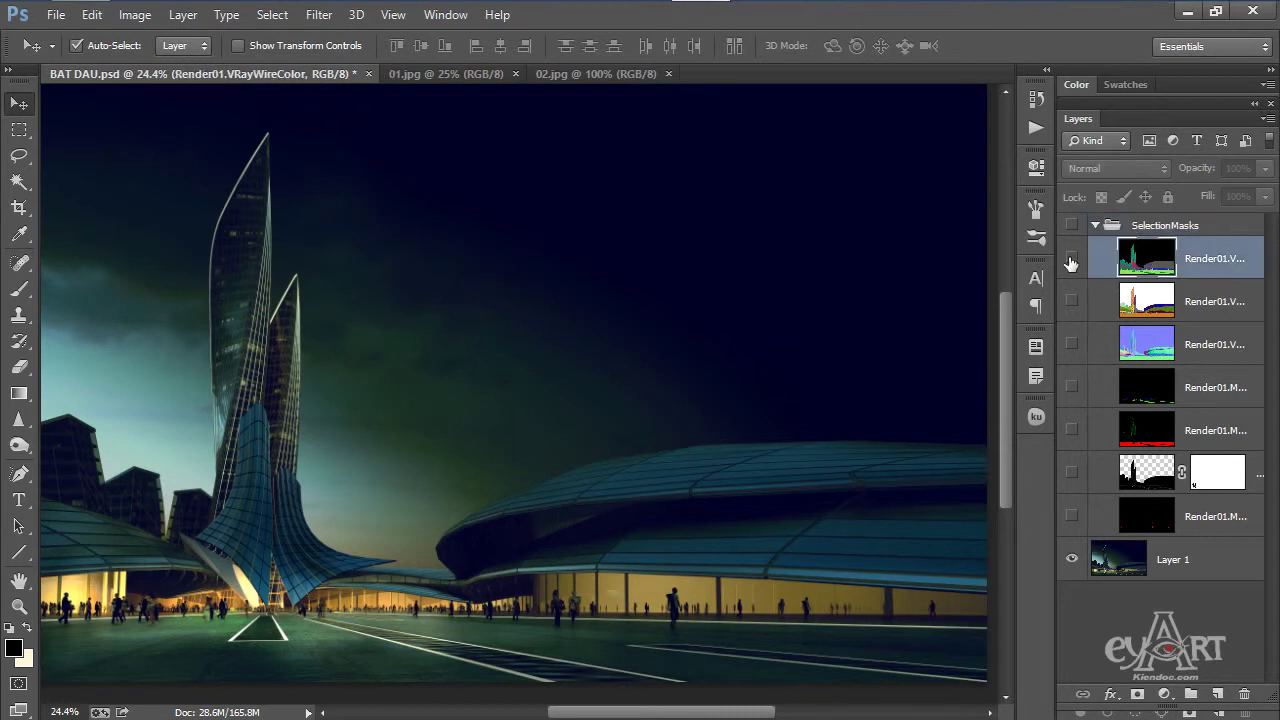
click(1072, 259)
click(1072, 259)
click(1133, 312)
click(1071, 302)
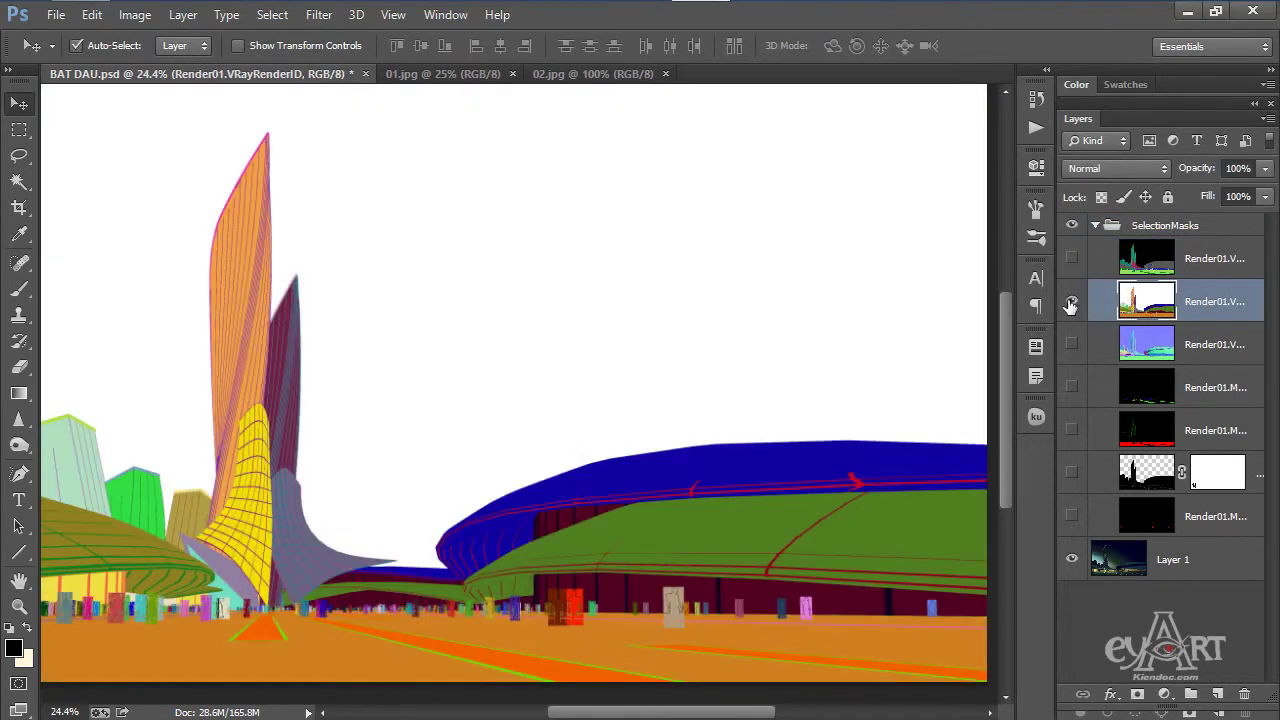
click(1072, 303)
click(1133, 350)
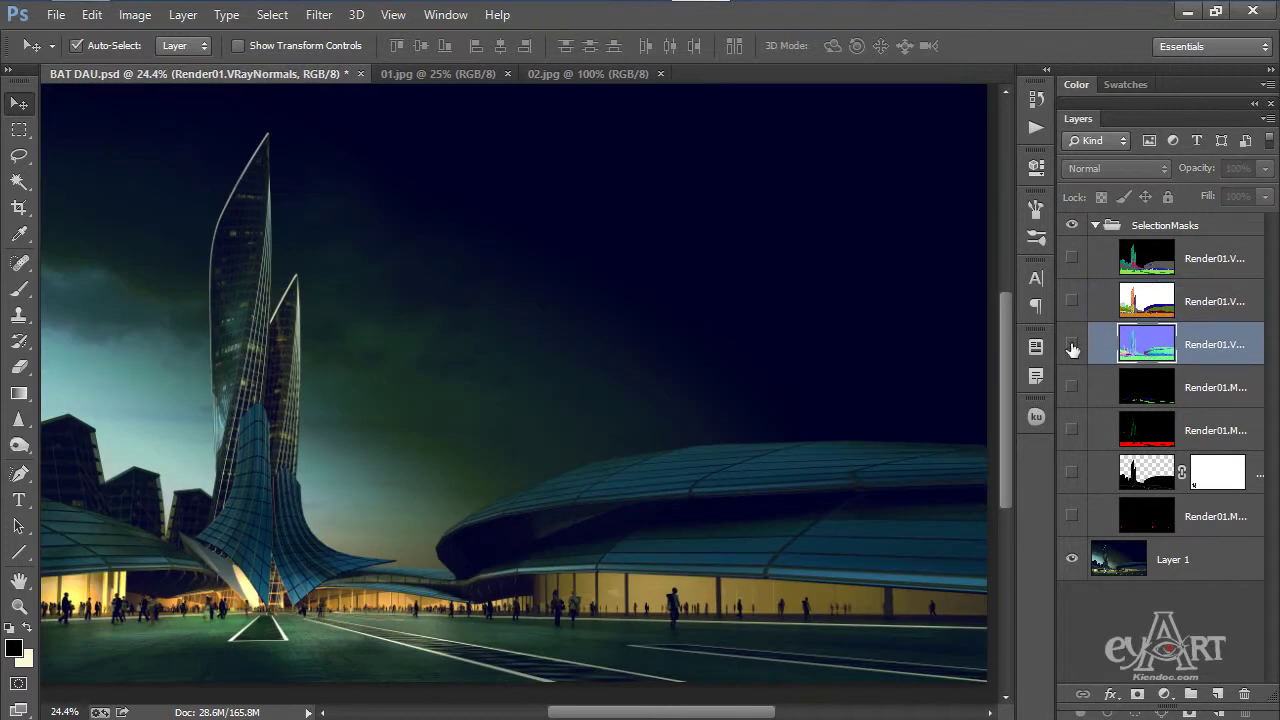
click(1071, 345)
click(1072, 345)
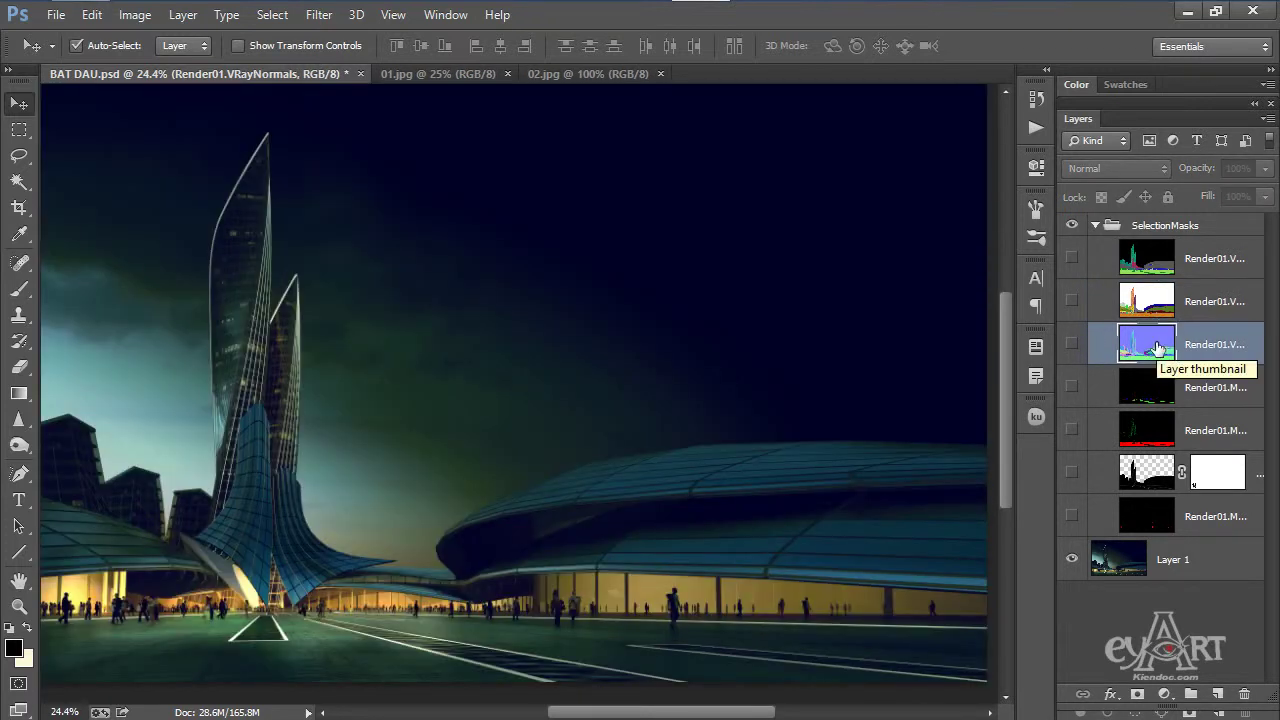
- Show the VRayWireColor mask layer and sample its blue window areas with the Magic Wand
click(1165, 264)
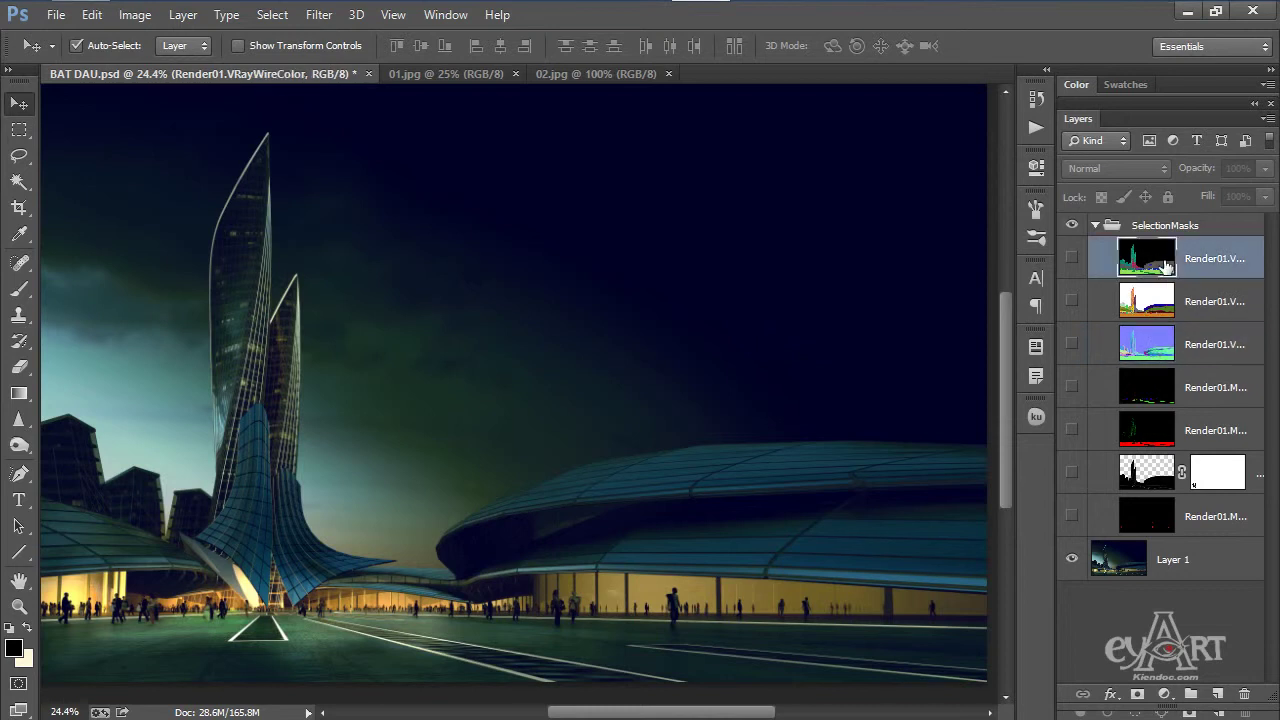
click(1072, 264)
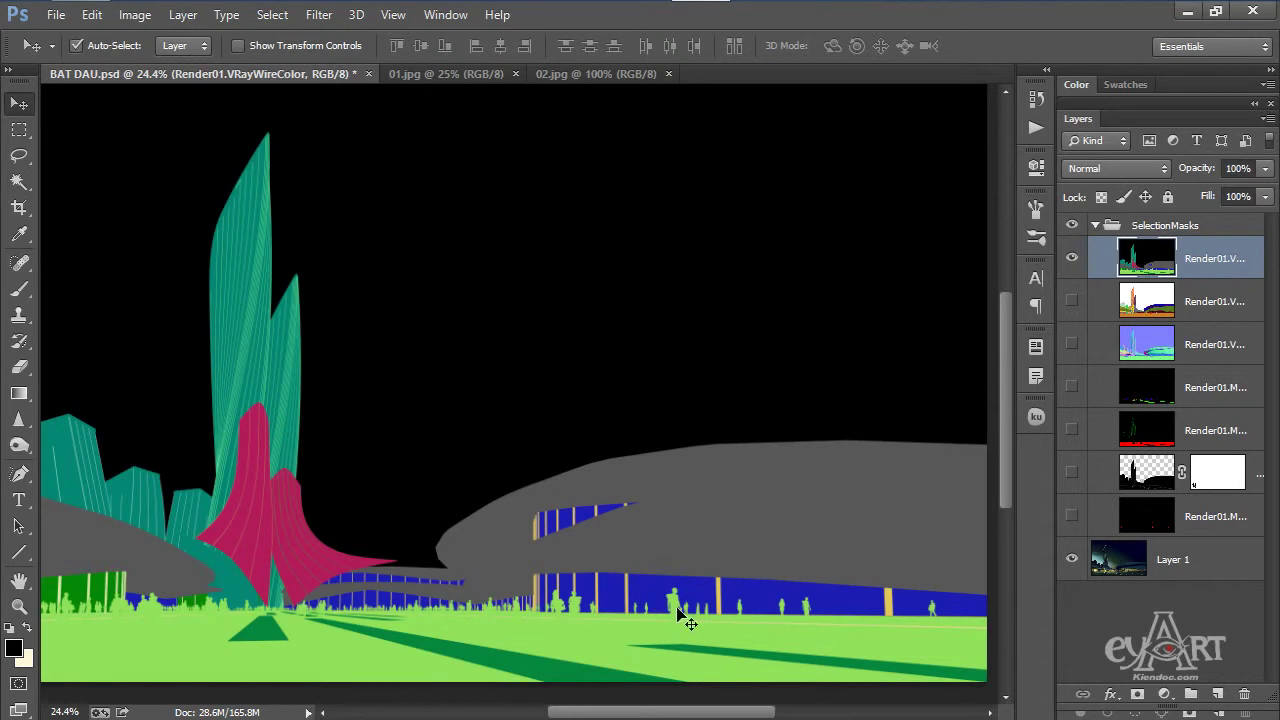
click(19, 181)
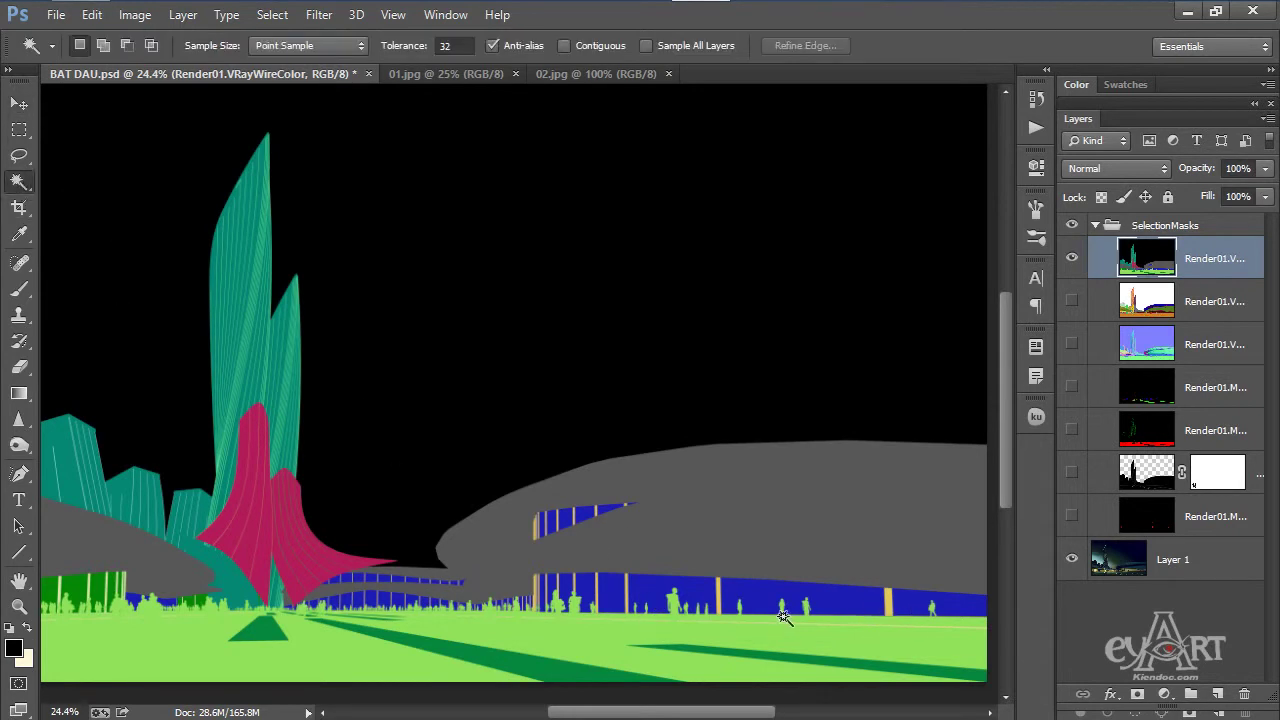
click(856, 605)
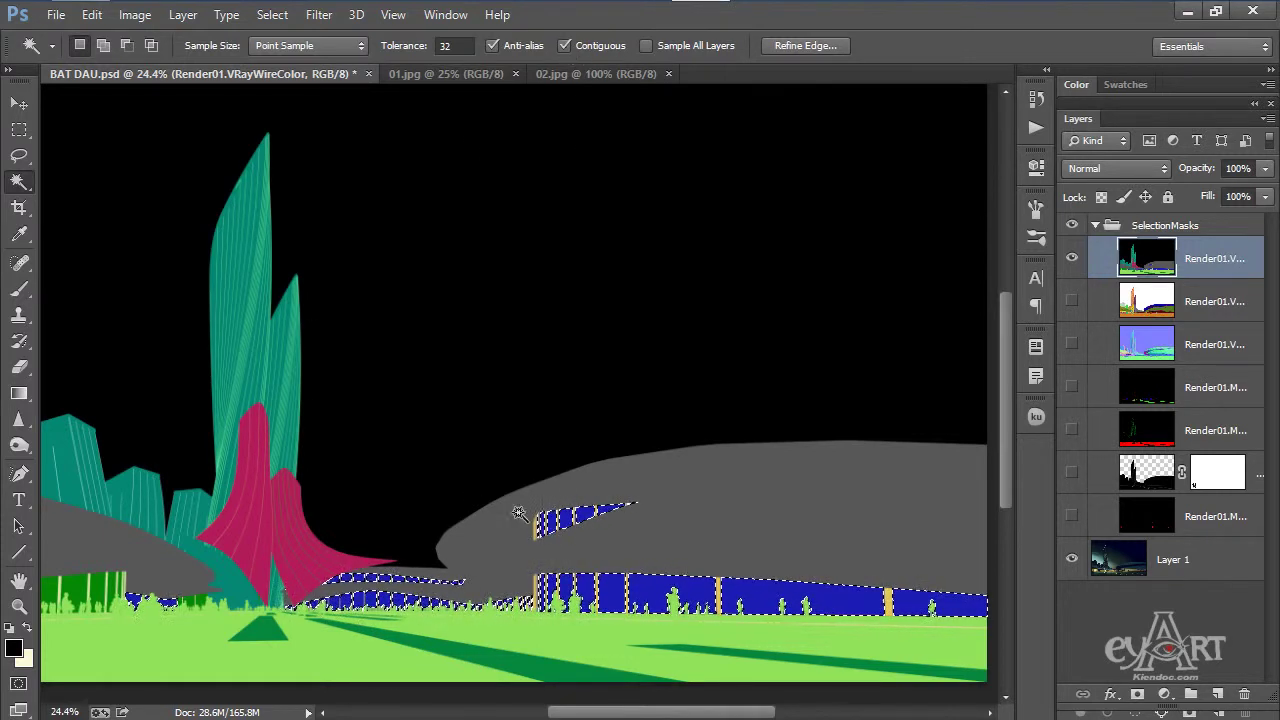
- Try the Magic Wand with Contiguous enabled on one blue window pane and clear the resulting selection
key(ctrl+d)
click(753, 600)
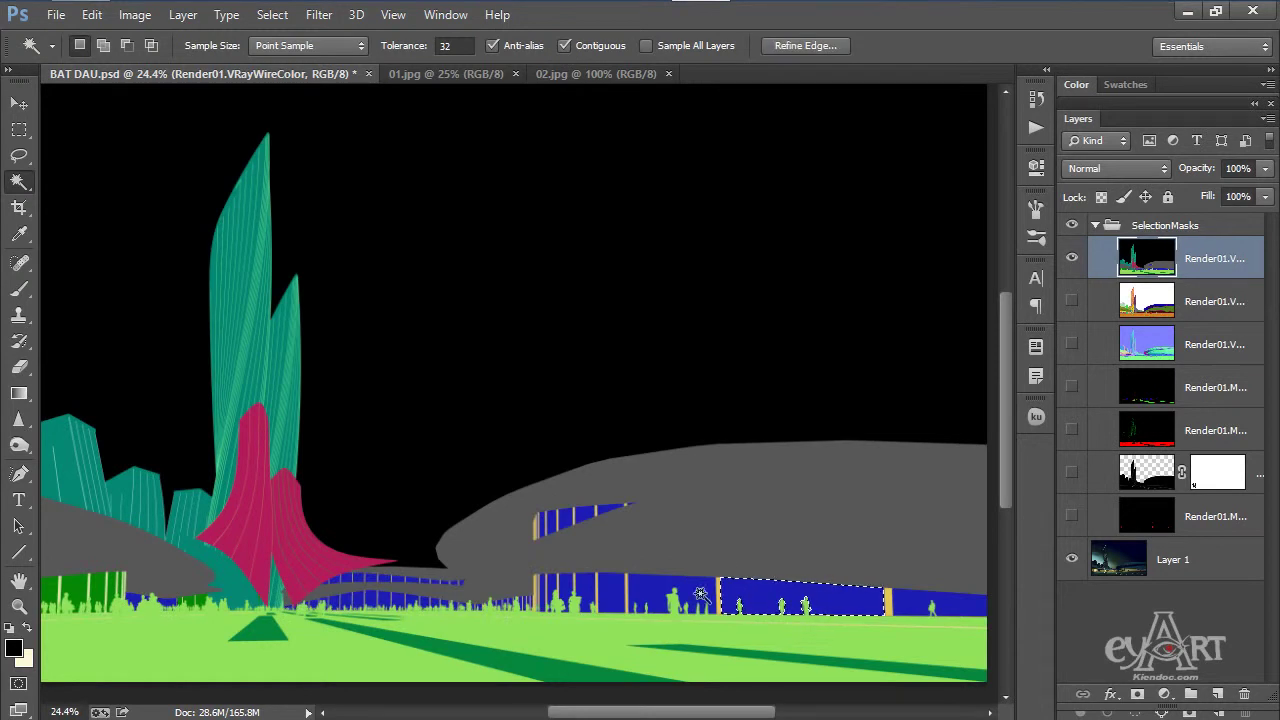
click(564, 45)
key(ctrl+d)
- Select all blue window areas on the mask with Contiguous off and add the green window areas of the left building
click(846, 603)
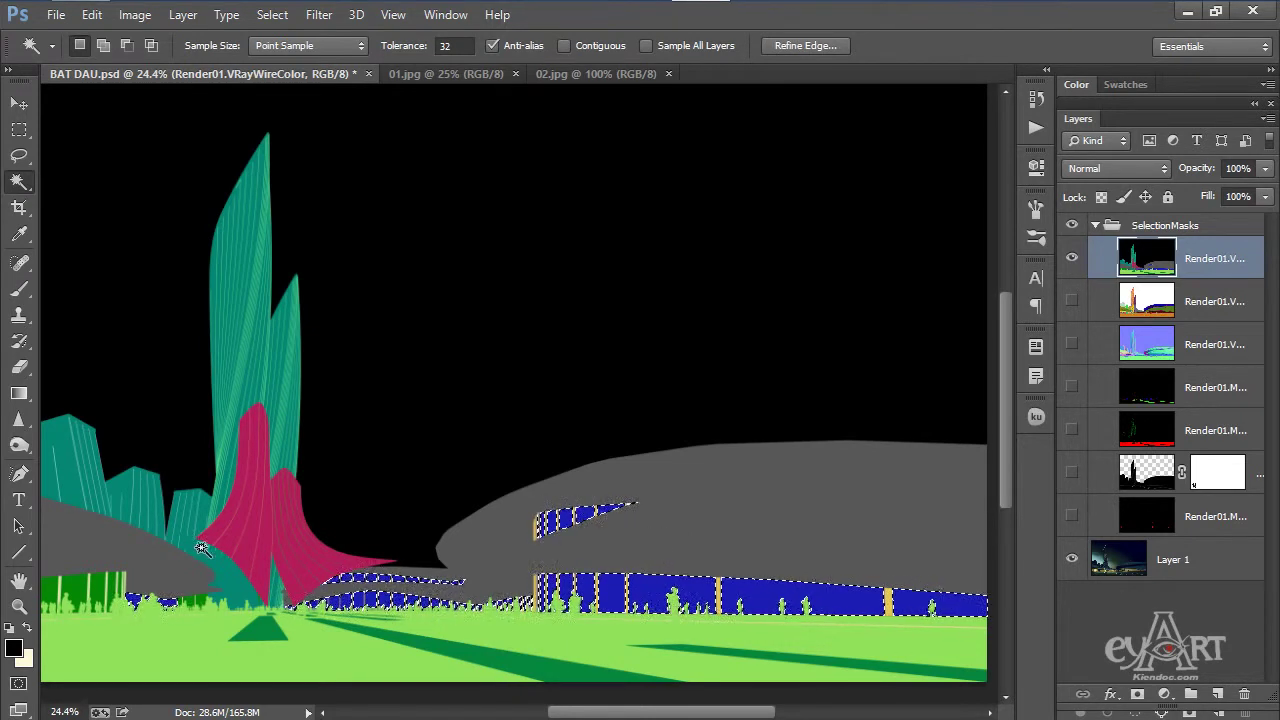
drag(197, 563, 459, 527)
shift+click(320, 558)
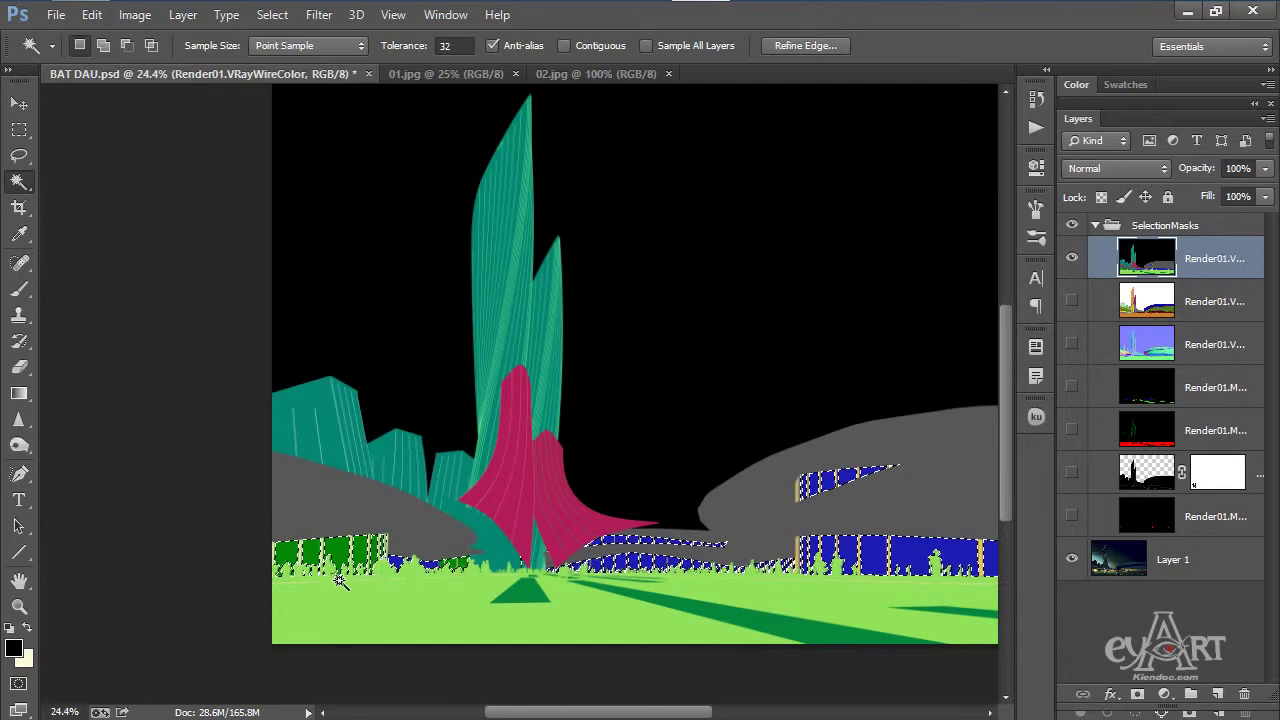
drag(717, 497, 511, 494)
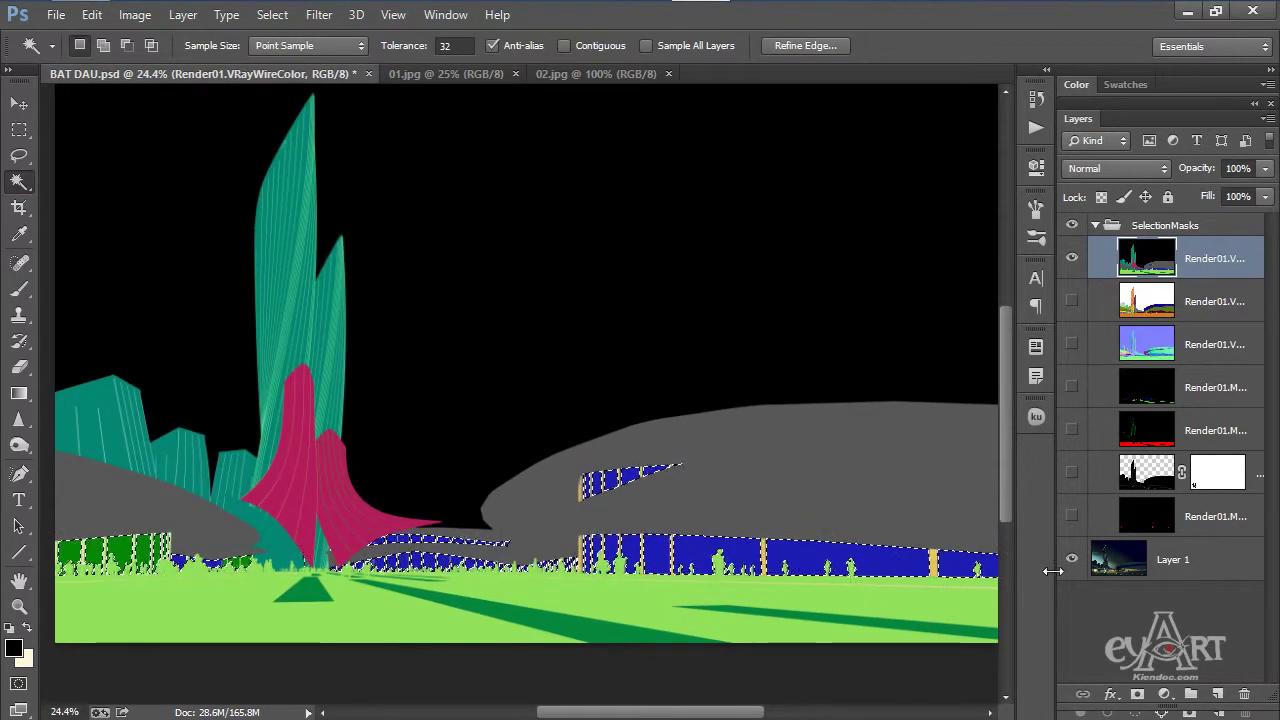
- Hide the VRayWireColor mask, delete the selected window areas from Layer 1 and deselect
click(1182, 570)
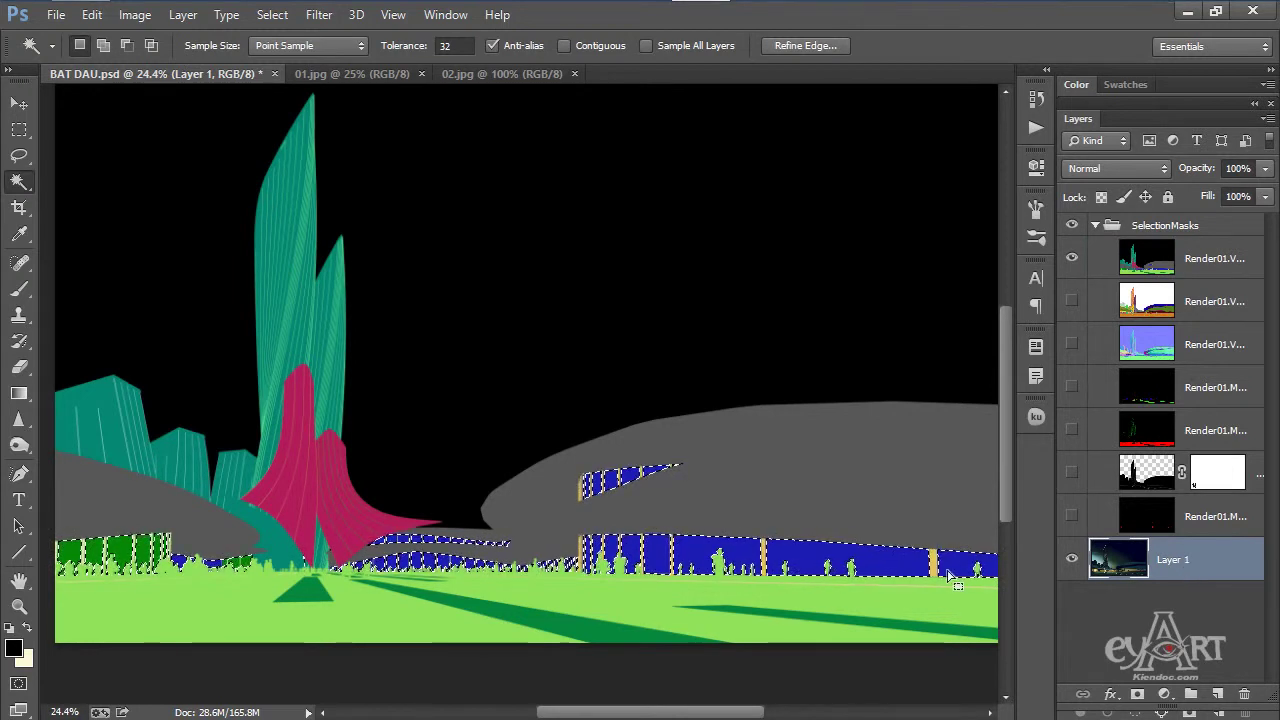
click(1072, 260)
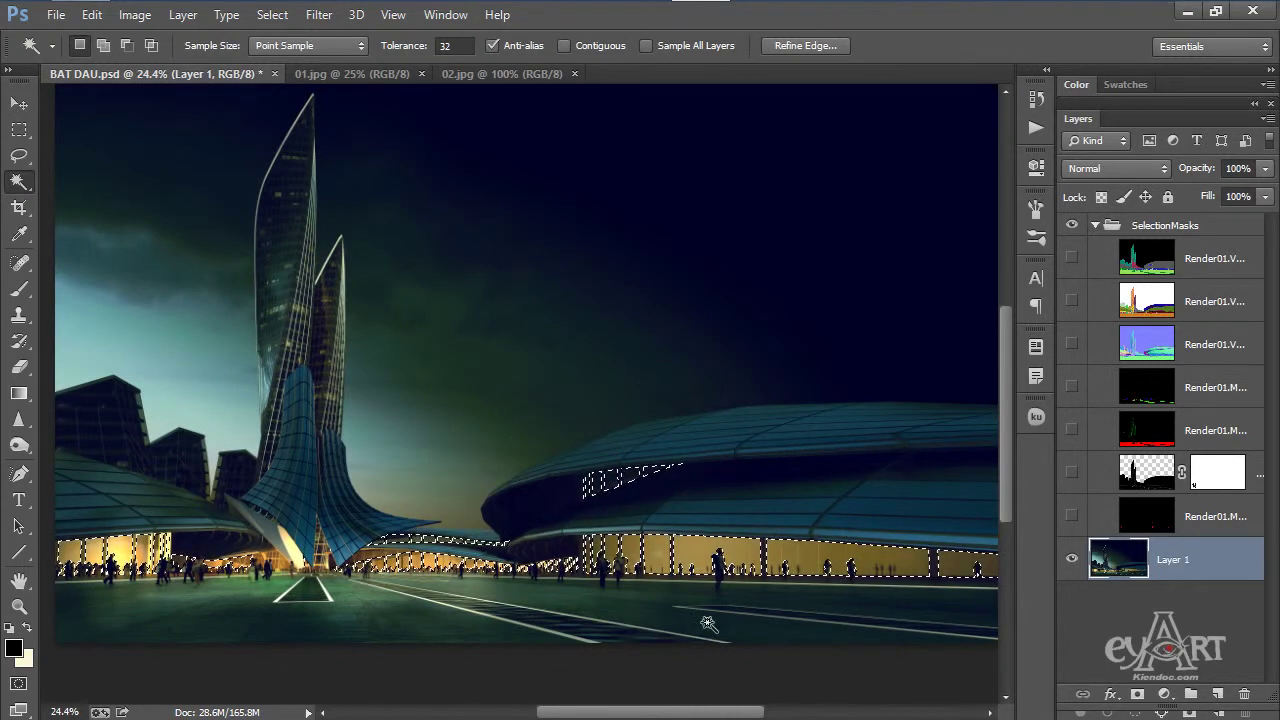
key(Delete)
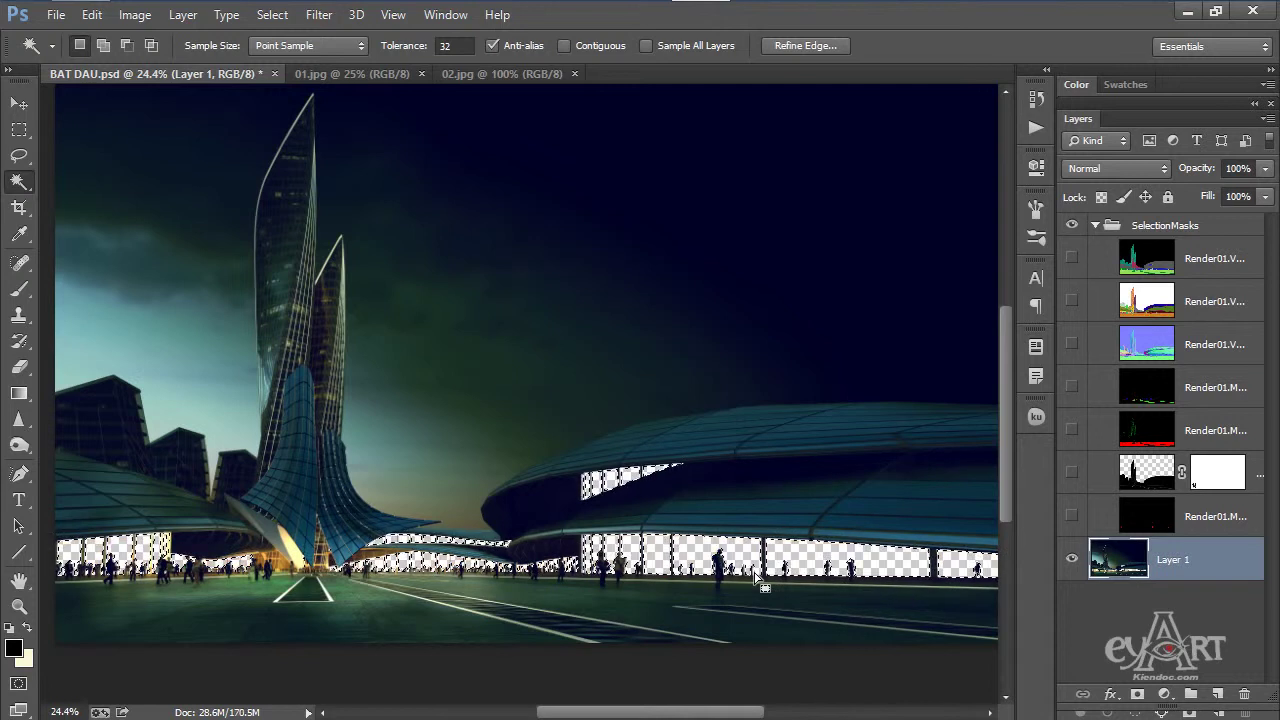
key(ctrl+d)
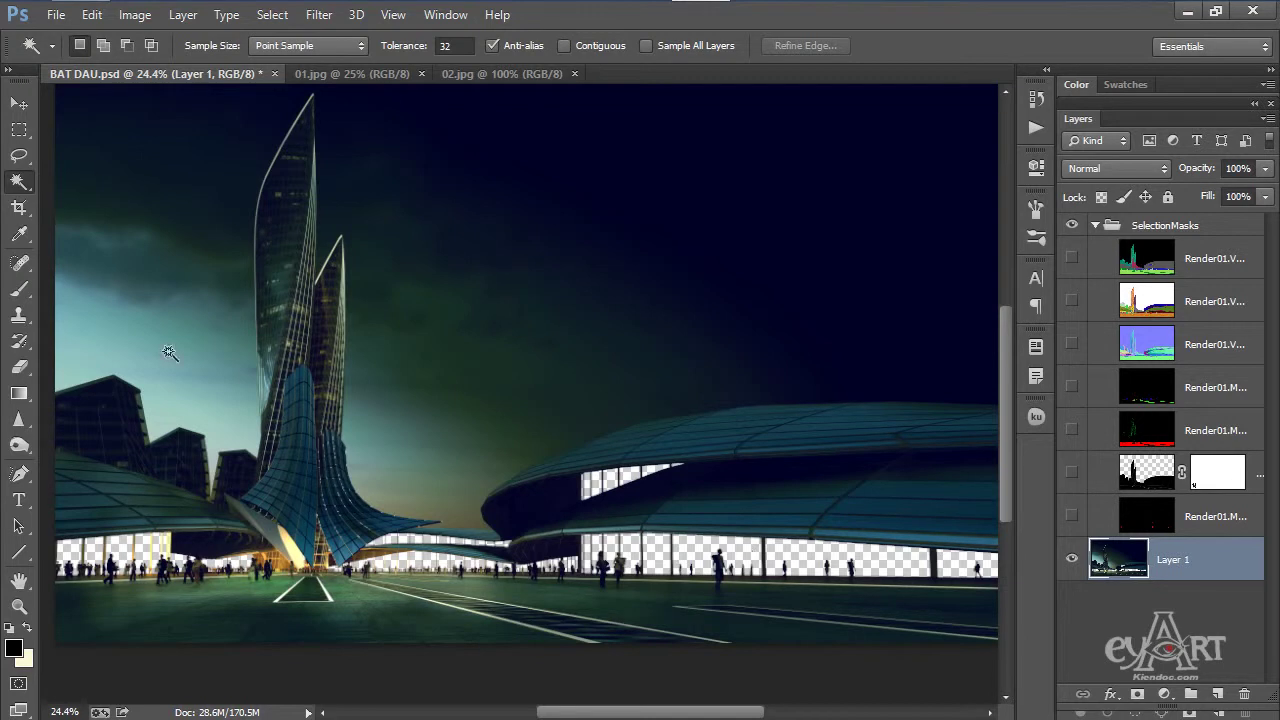
- Copy the 01.jpg photo into BAT DAU.psd as a layer and place it beneath Layer 1
click(20, 104)
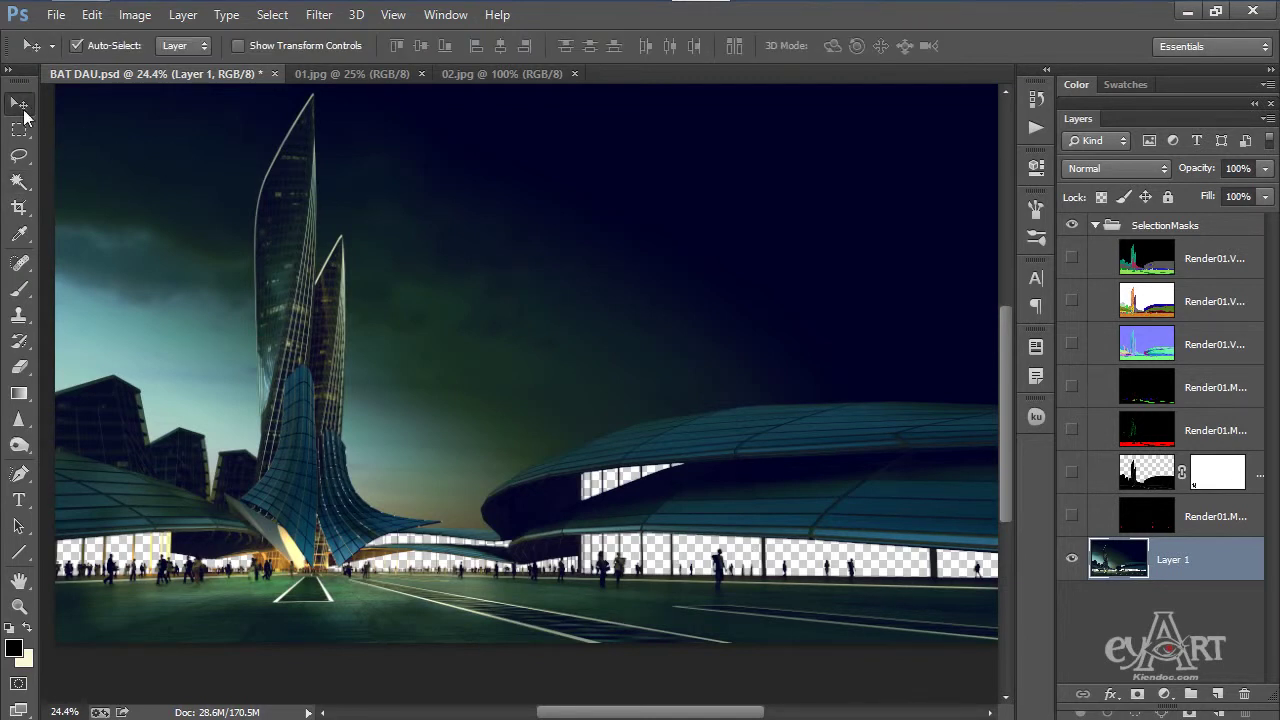
click(363, 78)
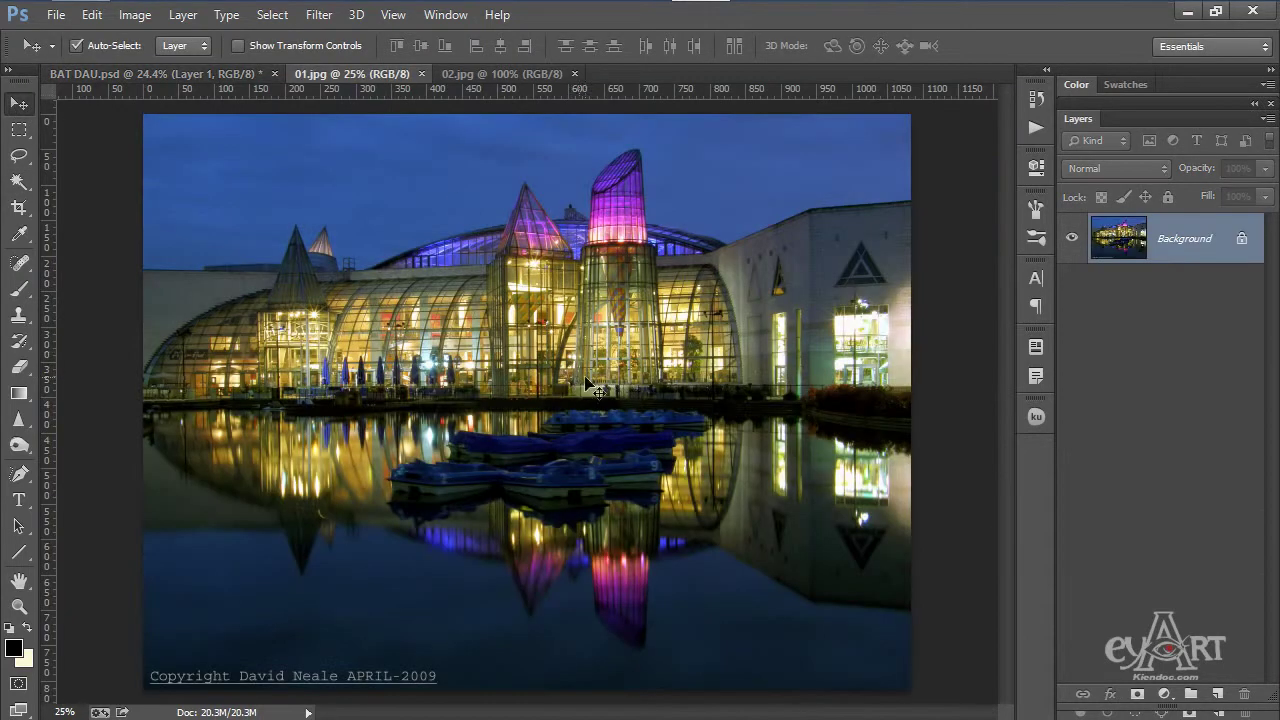
drag(500, 372, 351, 184)
drag(511, 383, 511, 383)
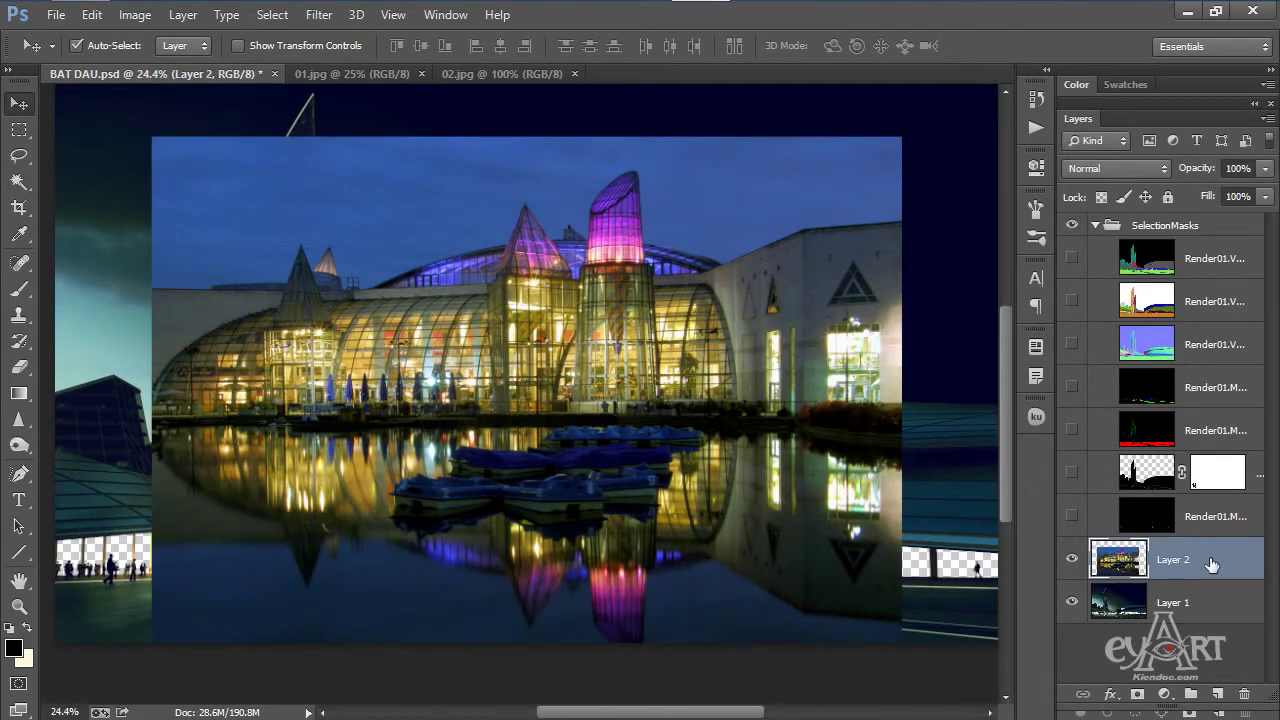
drag(1218, 565, 1214, 624)
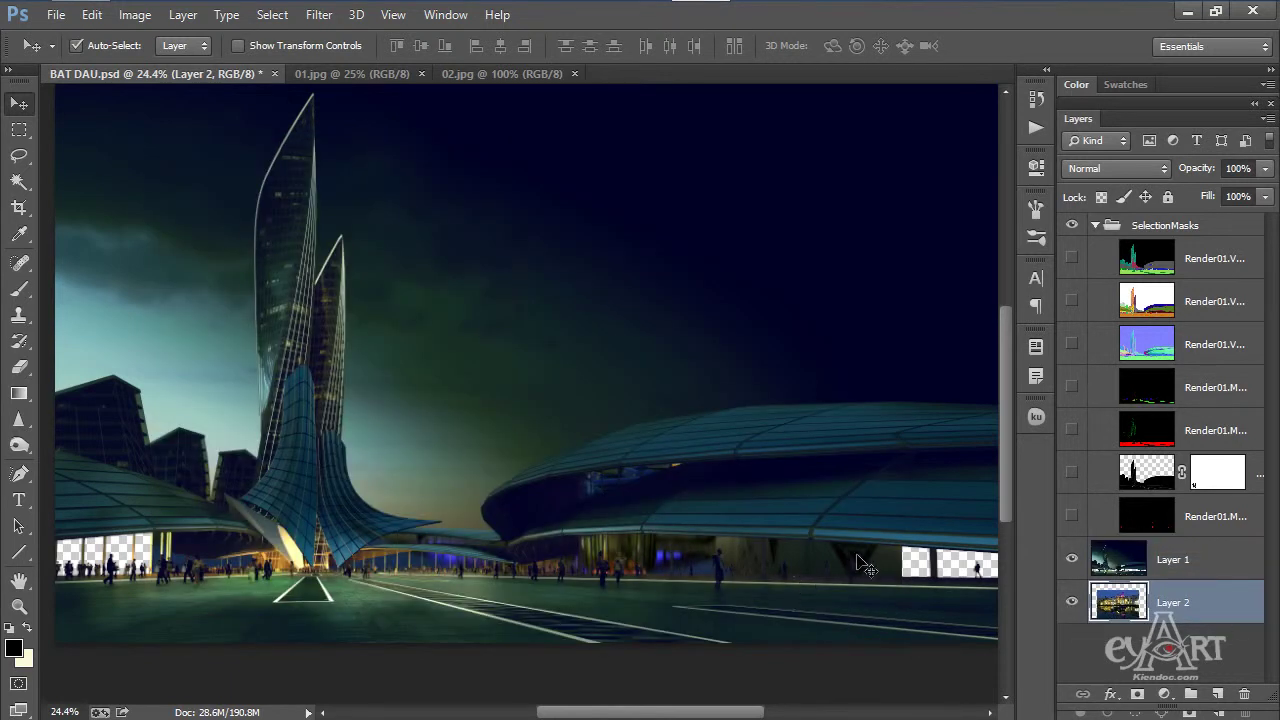
- Move the night photo on Layer 2 so its lit glass facade fills the window openings of the right-hand building
drag(876, 566, 960, 566)
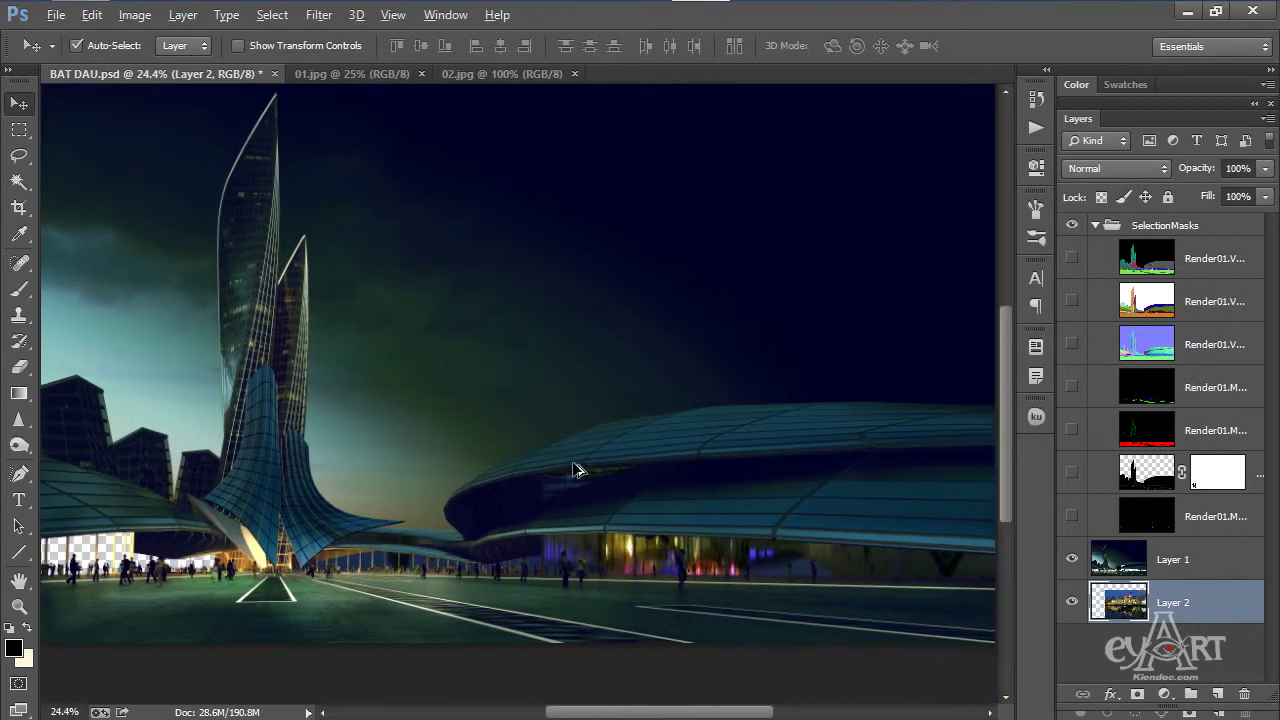
scroll(652, 488, down, 3)
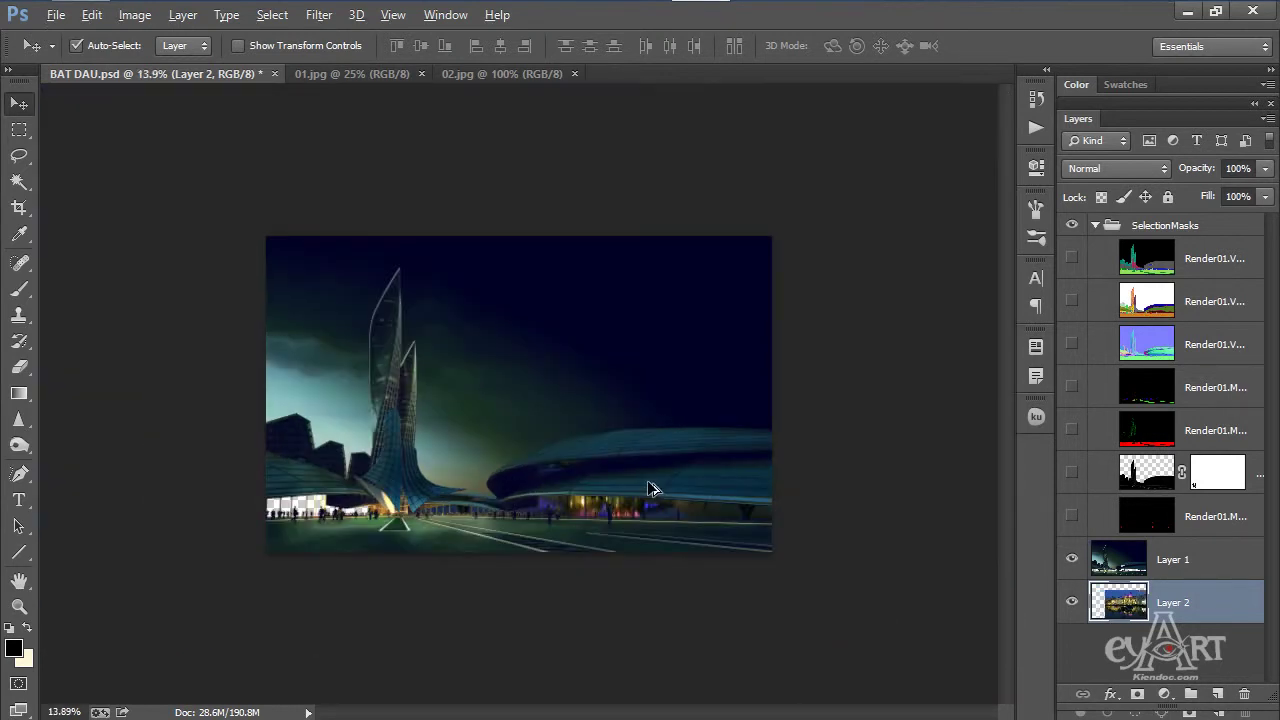
scroll(652, 488, up, 2)
drag(767, 571, 630, 580)
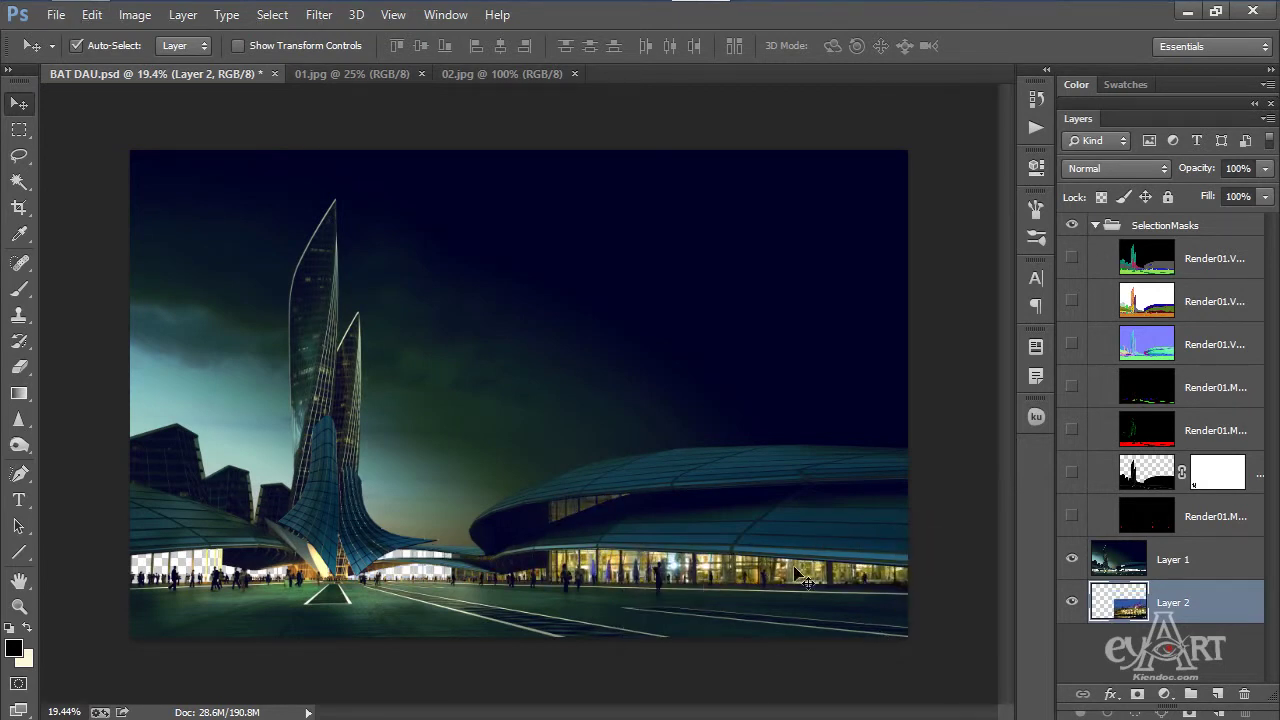
mouse_move(812, 580)
mouse_down()
mouse_move(788, 582)
mouse_move(826, 614)
mouse_move(772, 588)
mouse_move(798, 570)
mouse_move(656, 562)
mouse_move(822, 566)
mouse_move(812, 563)
mouse_up()
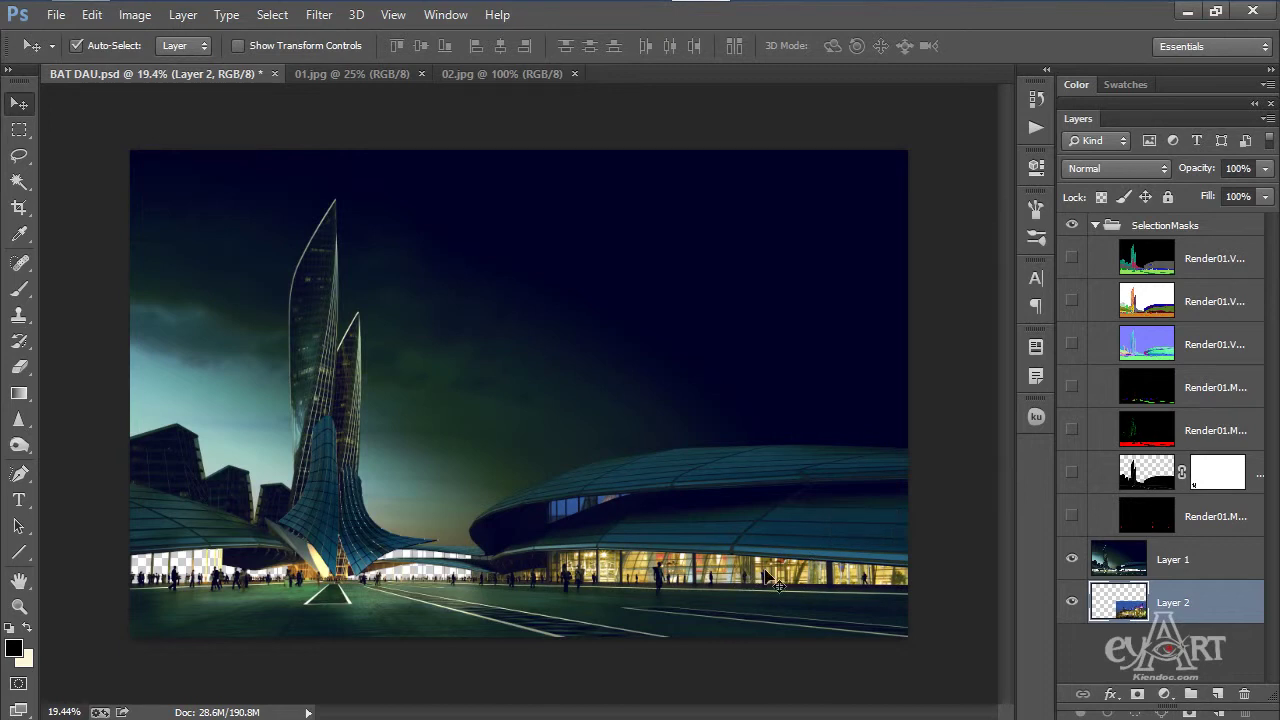
- Duplicate Layer 2 toward the left to fill the middle building's windows and place the copy beneath Layer 2
key(alt)
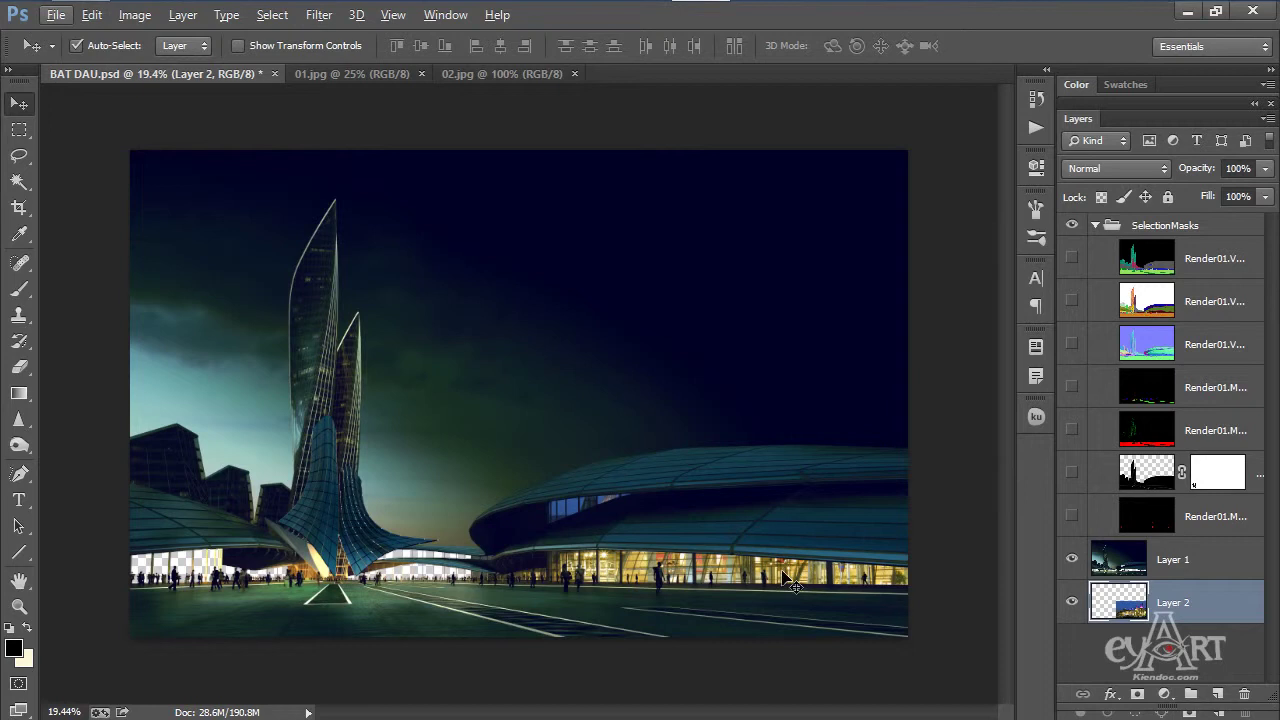
key(alt)
drag(783, 577, 558, 573)
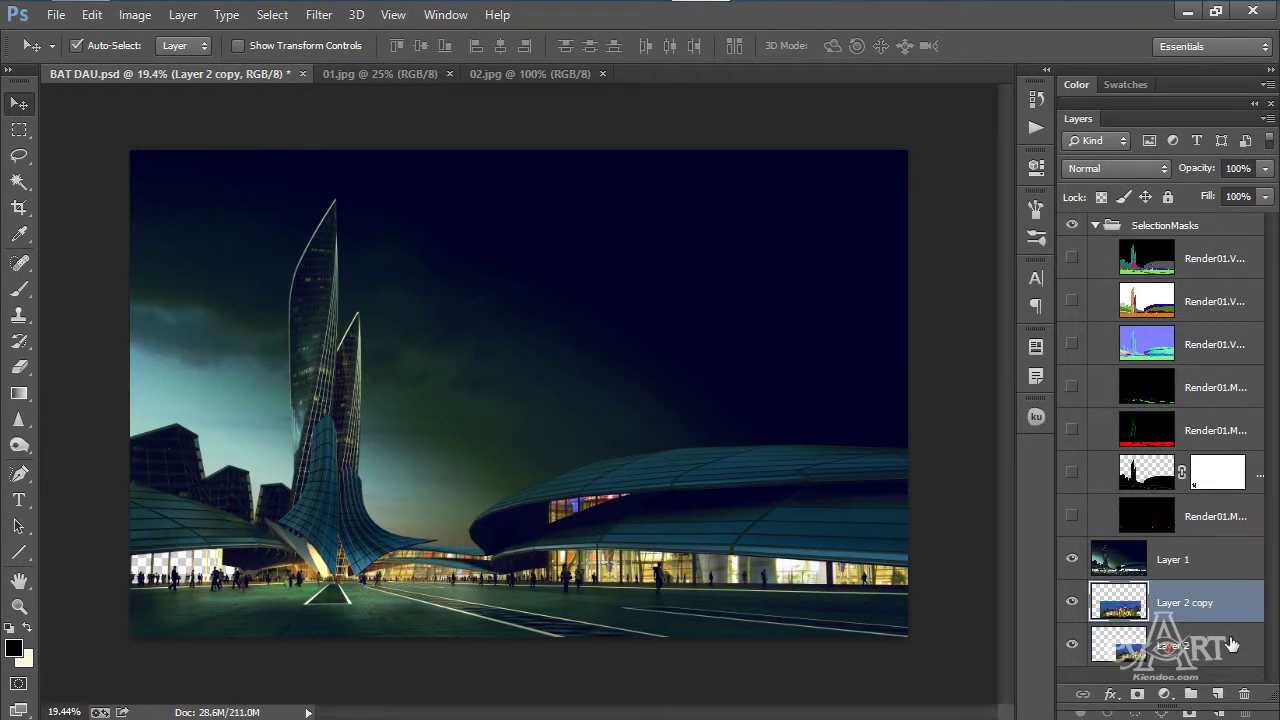
drag(1213, 614, 1209, 662)
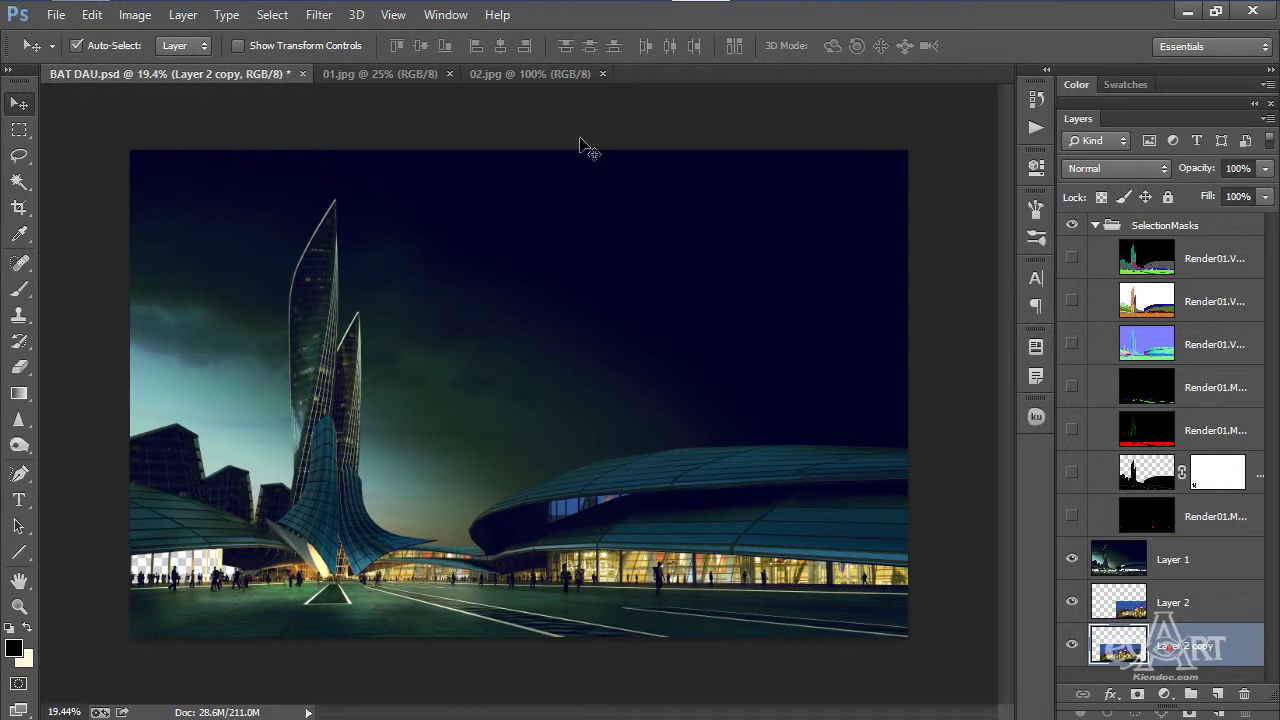
- Try to bring the 02.jpg photo into BAT DAU.psd as a new layer by moving it across
click(528, 75)
drag(723, 390, 312, 483)
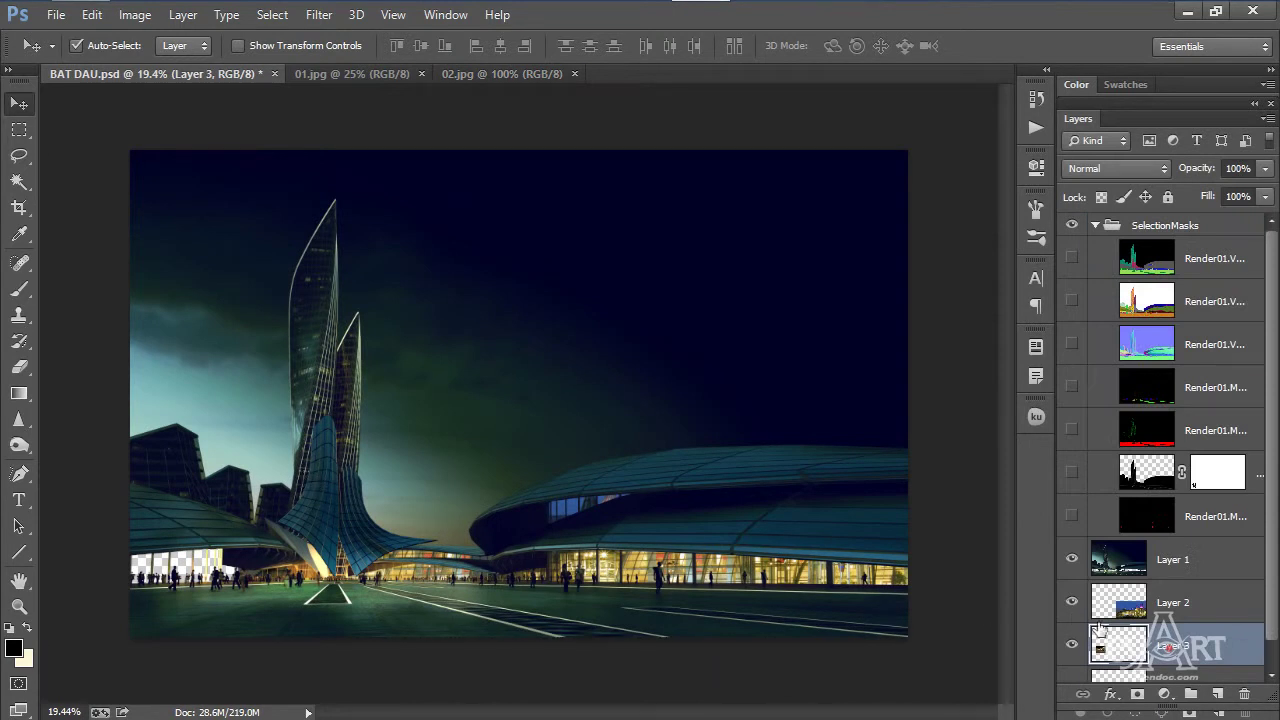
click(1080, 660)
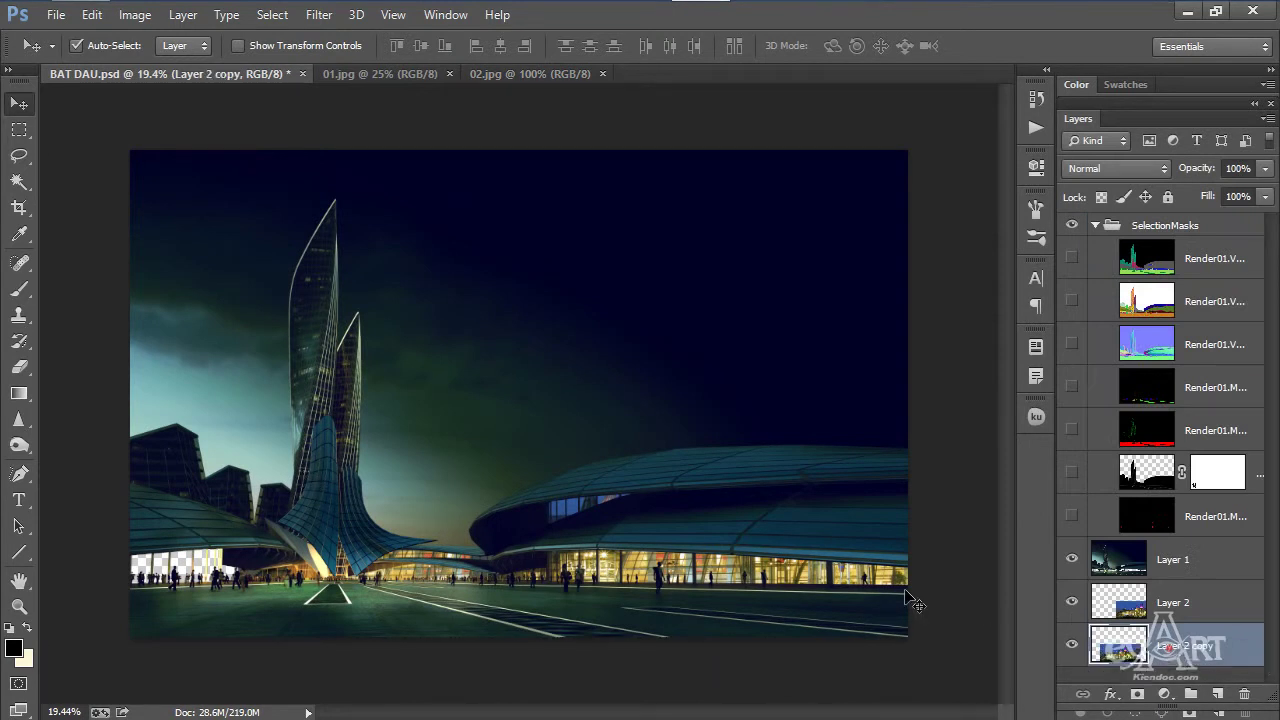
- Select the entire 02.jpg photo and copy it
click(506, 76)
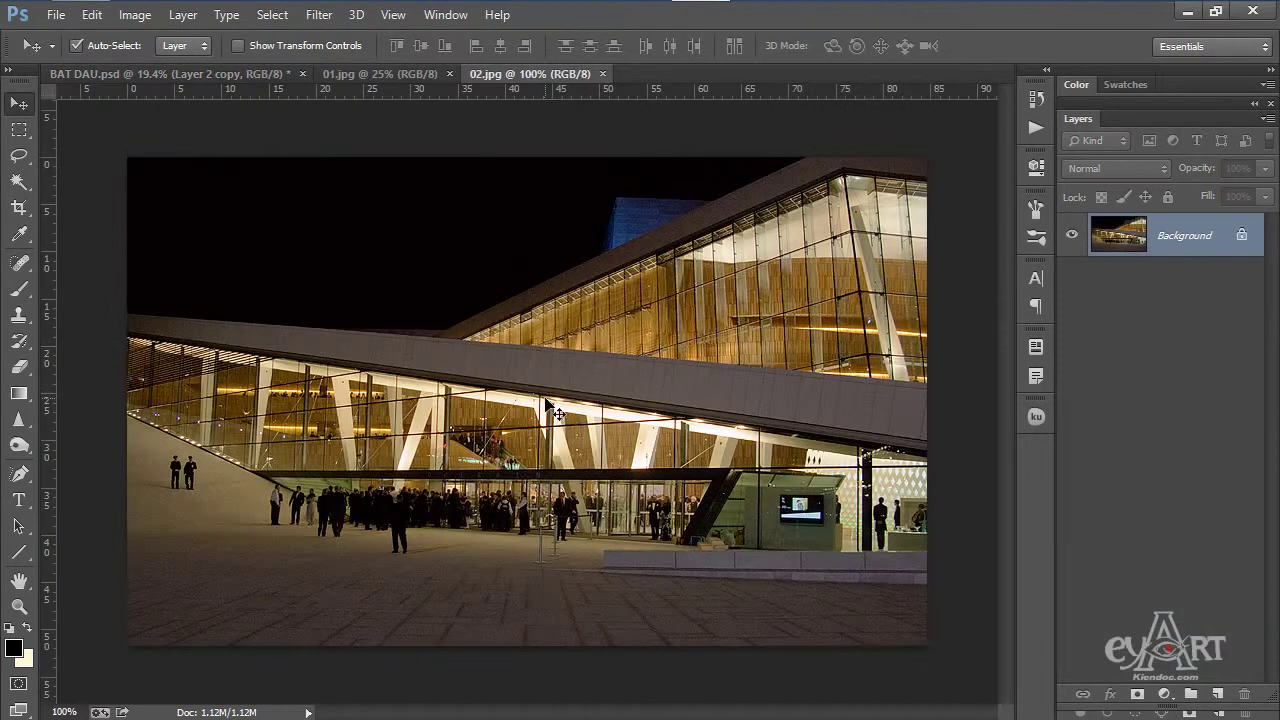
key(ctrl+a)
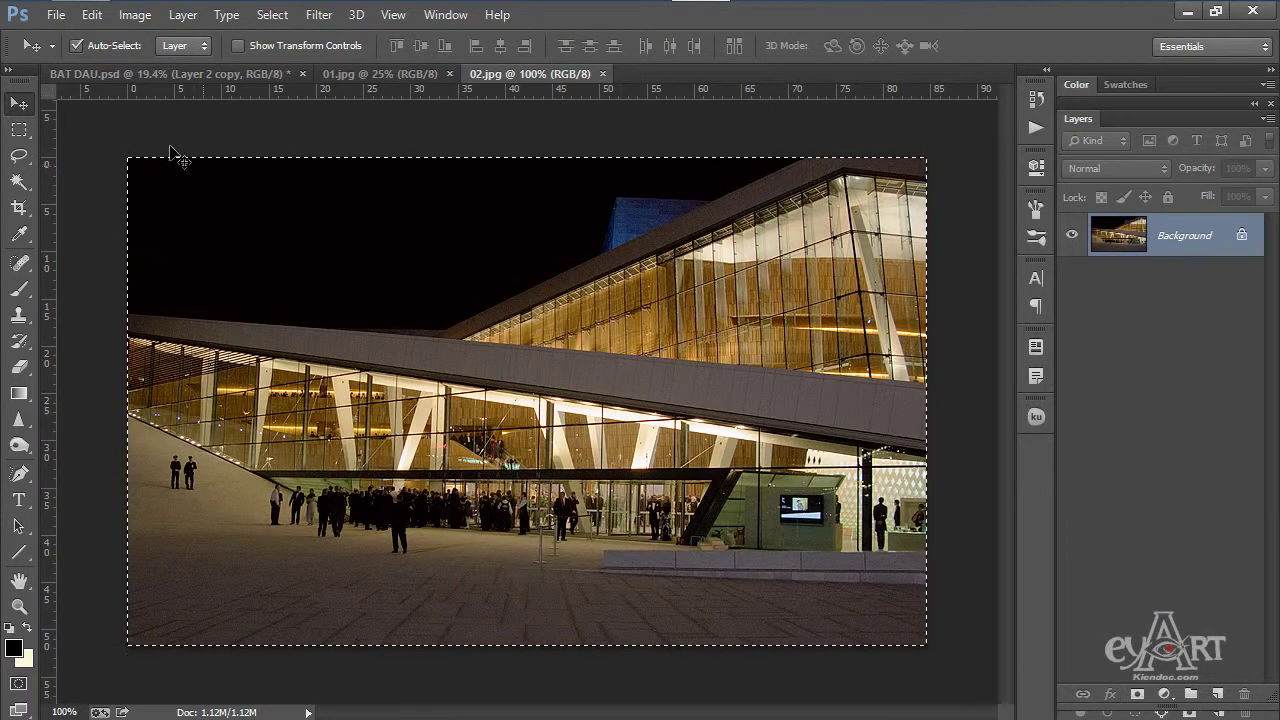
click(91, 15)
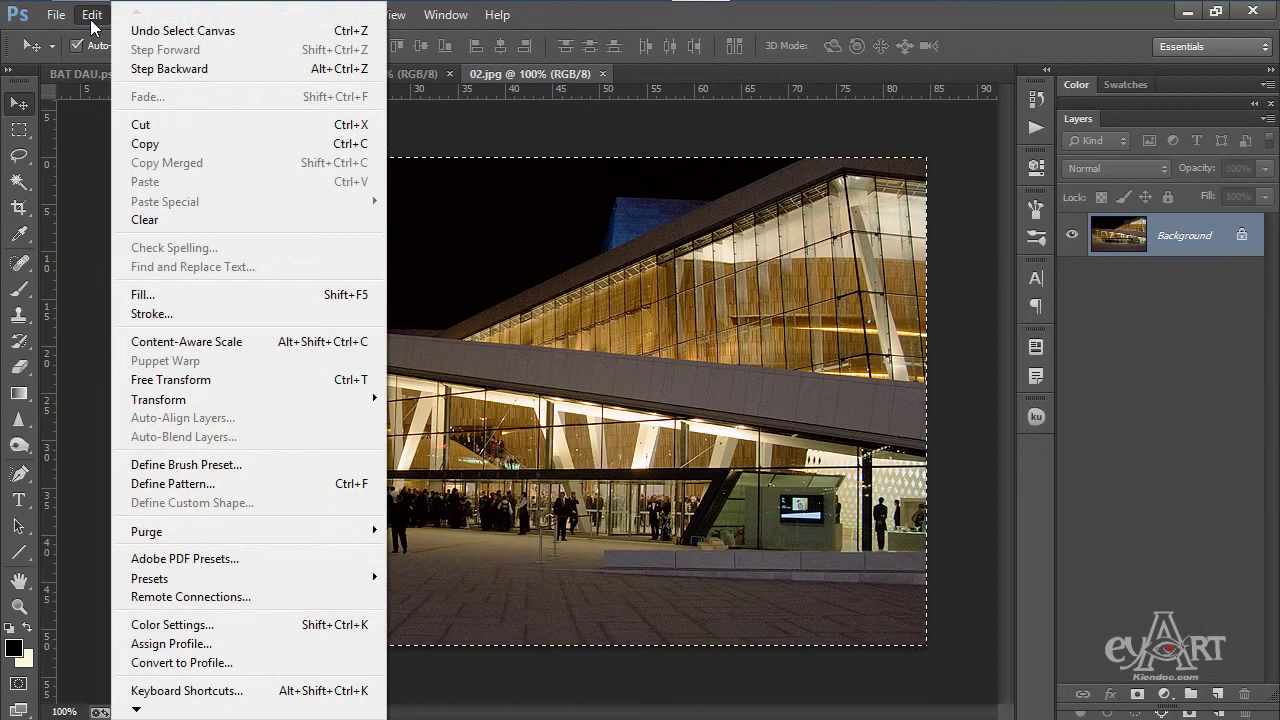
click(156, 148)
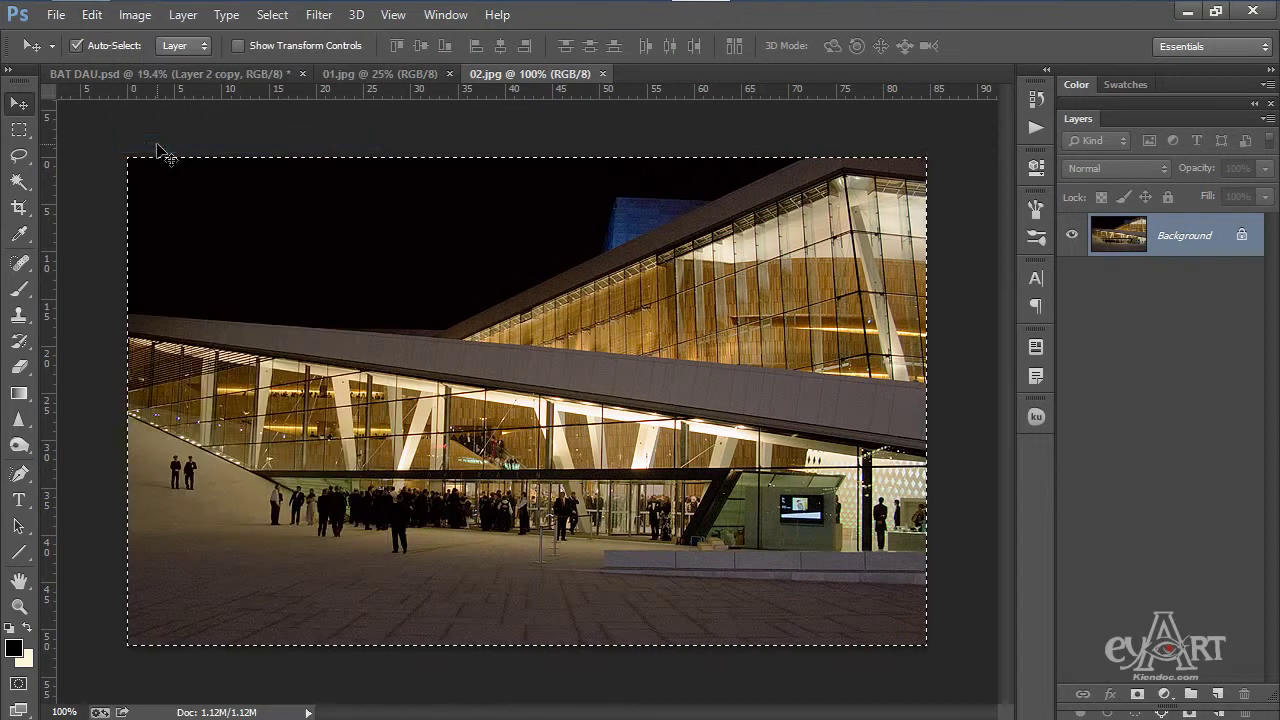
- Paste the copied 02.jpg photo into BAT DAU.psd as a new layer
click(239, 73)
click(92, 16)
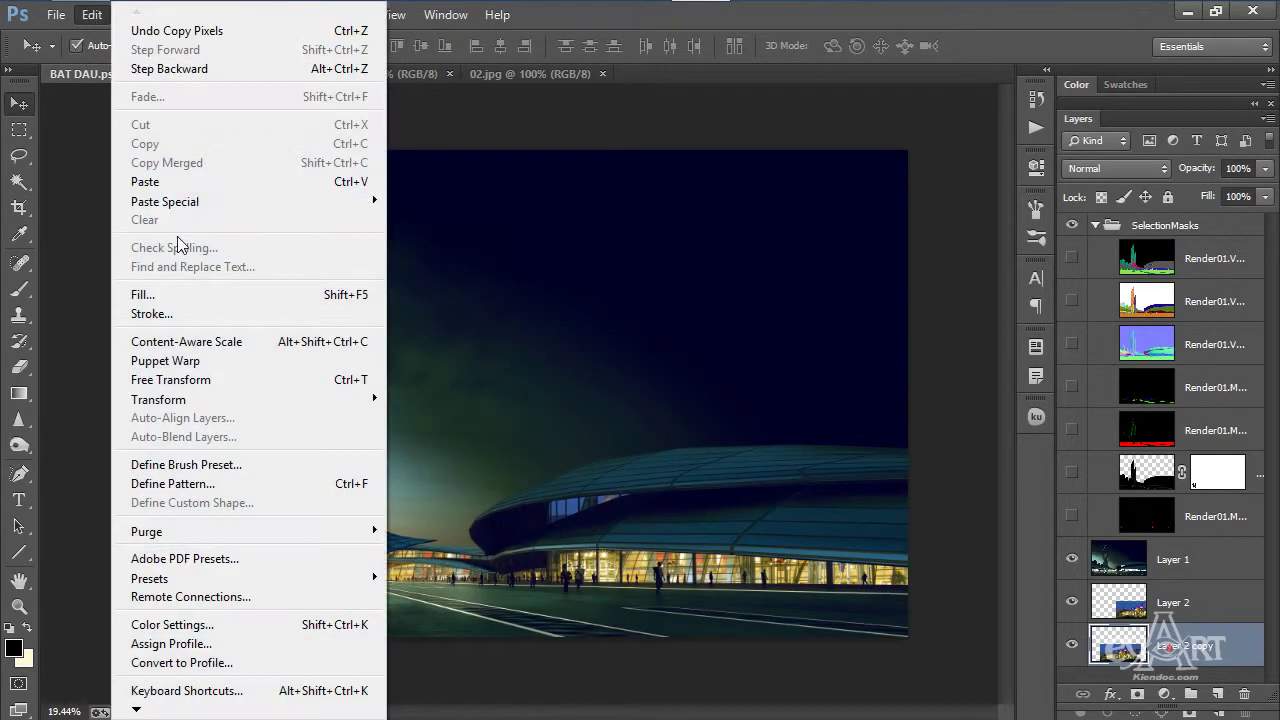
click(181, 186)
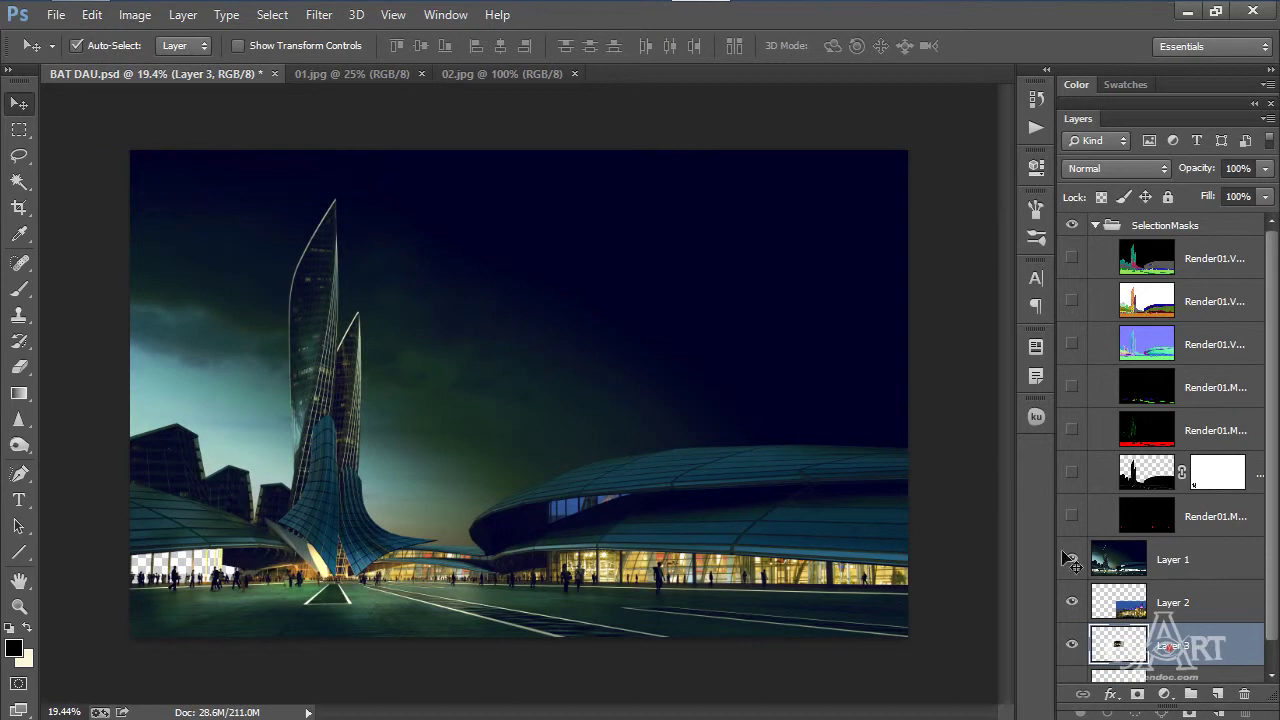
- Bring Layer 3 to the front to move its photo near the left-hand building, then place the layer directly beneath Layer 1
drag(1148, 650, 1155, 562)
drag(537, 445, 202, 585)
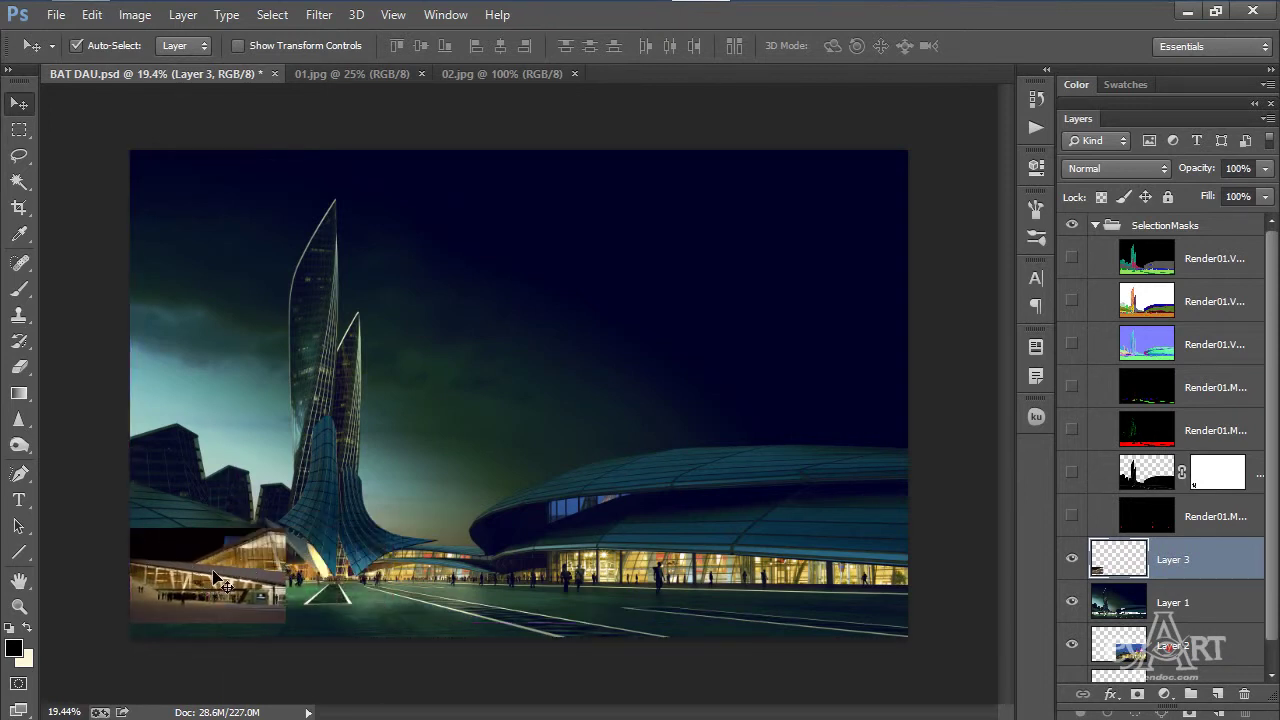
drag(197, 574, 312, 597)
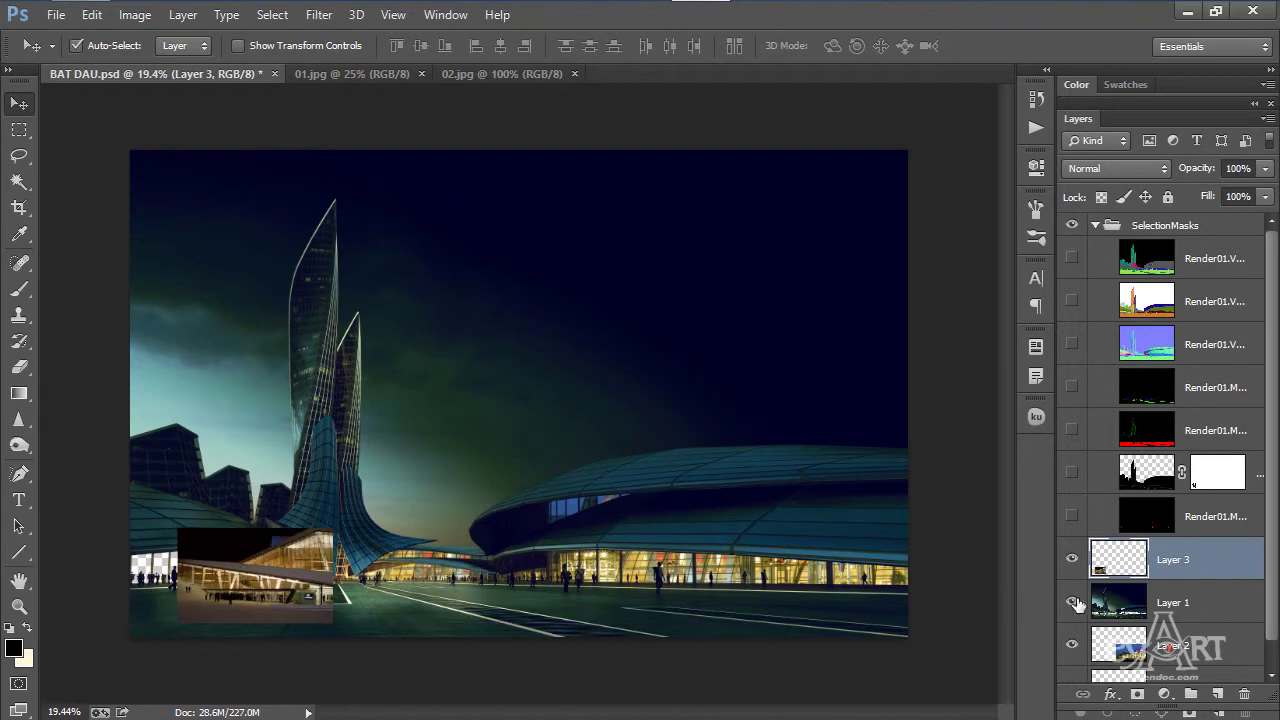
drag(1188, 566, 1192, 622)
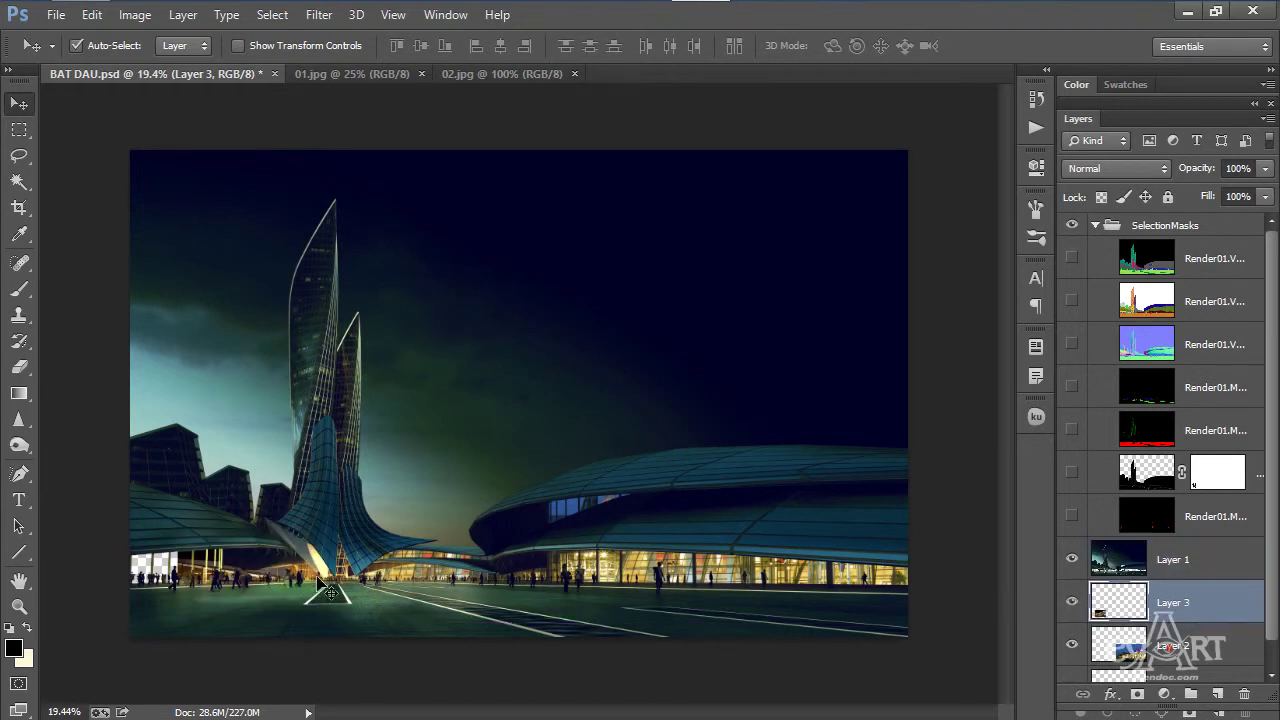
- Enlarge the photo on Layer 3 to about 149% and position it to fill the left-hand building's window openings
key(ctrl+t)
drag(263, 563, 196, 541)
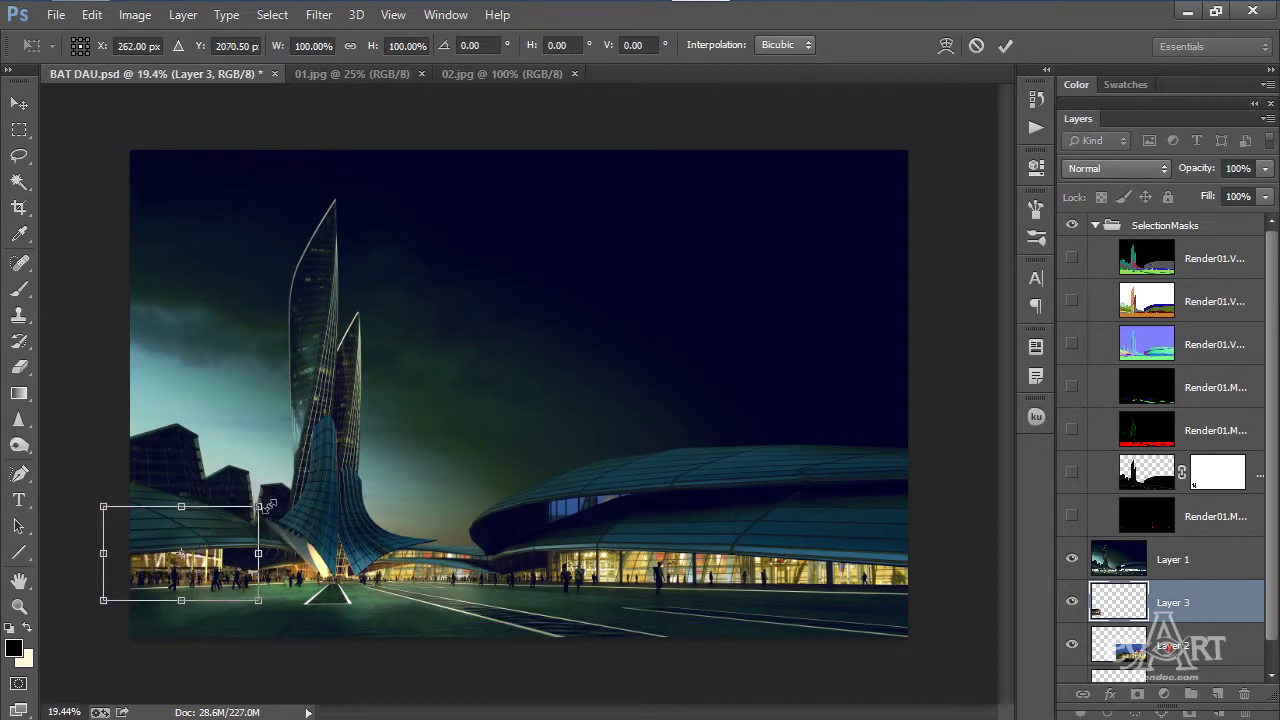
drag(259, 507, 354, 511)
drag(230, 565, 230, 594)
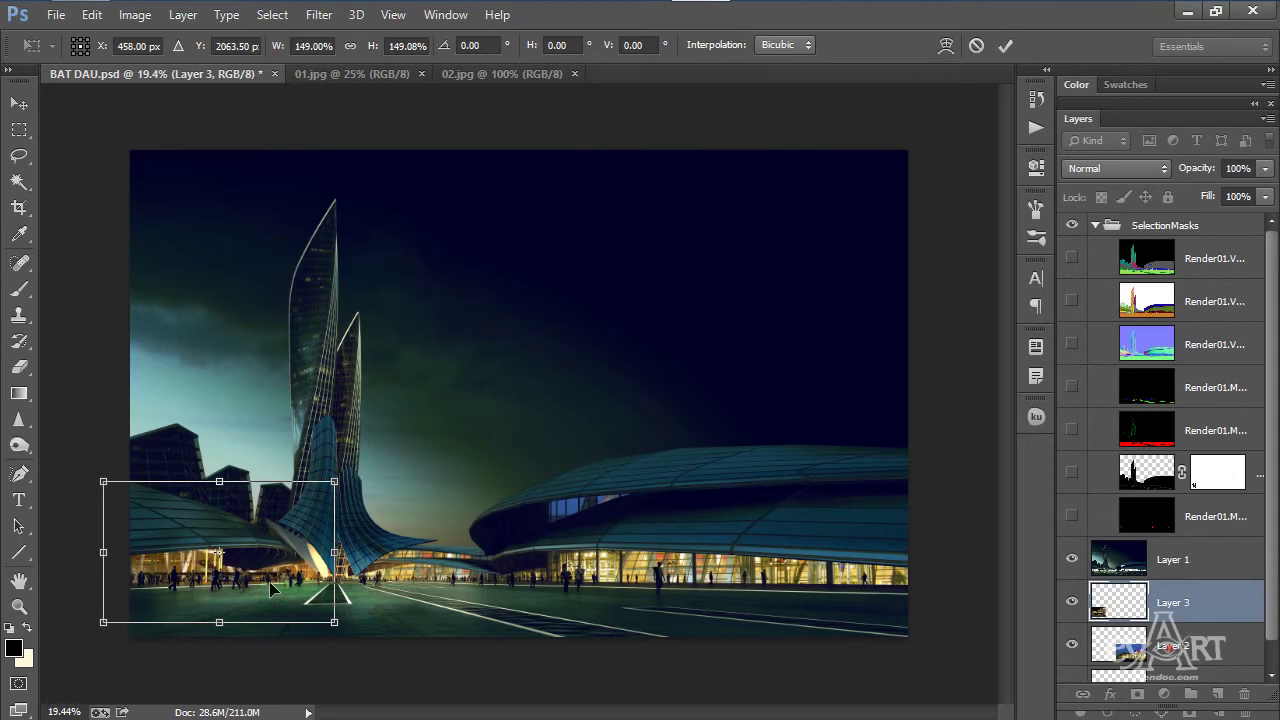
key(Return)
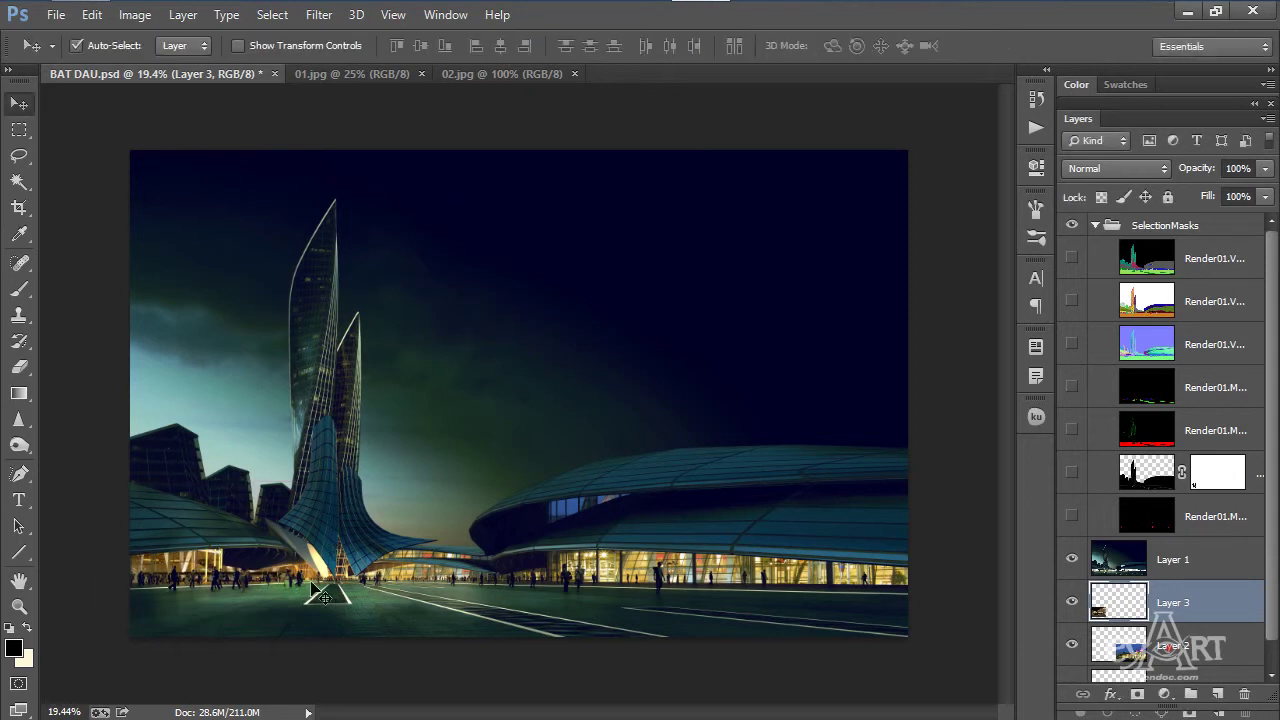